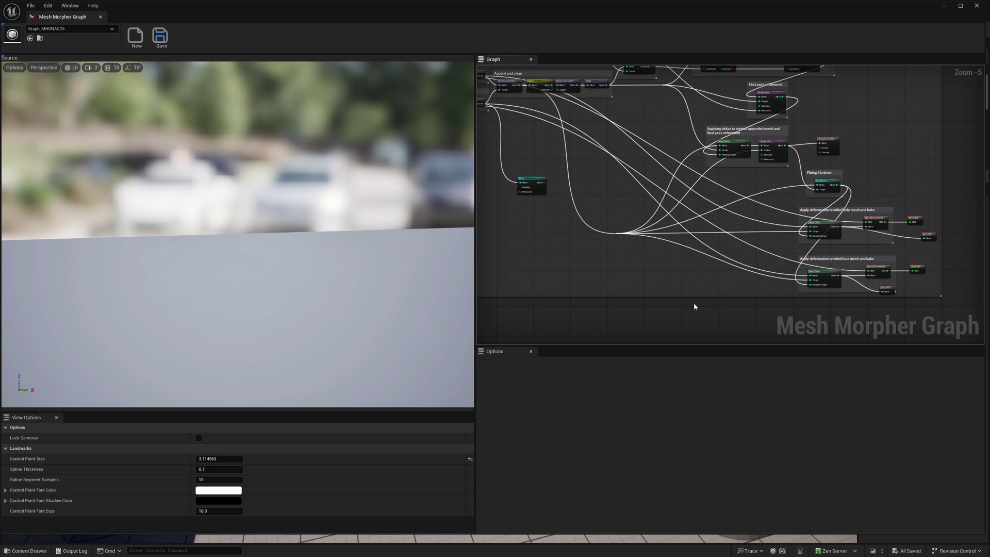
Step: Inspect the write nodes at the ends of the body and face mesh bake branches
{"action": "right_click_drag", "start_coordinate": [694, 306], "coordinate": [623, 211]}
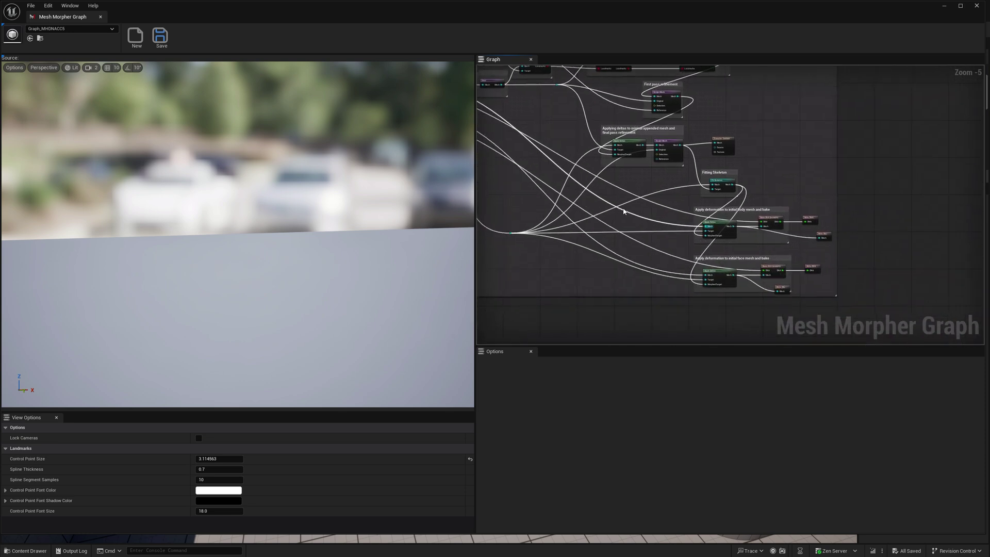
{"action": "left_click", "coordinate": [808, 221]}
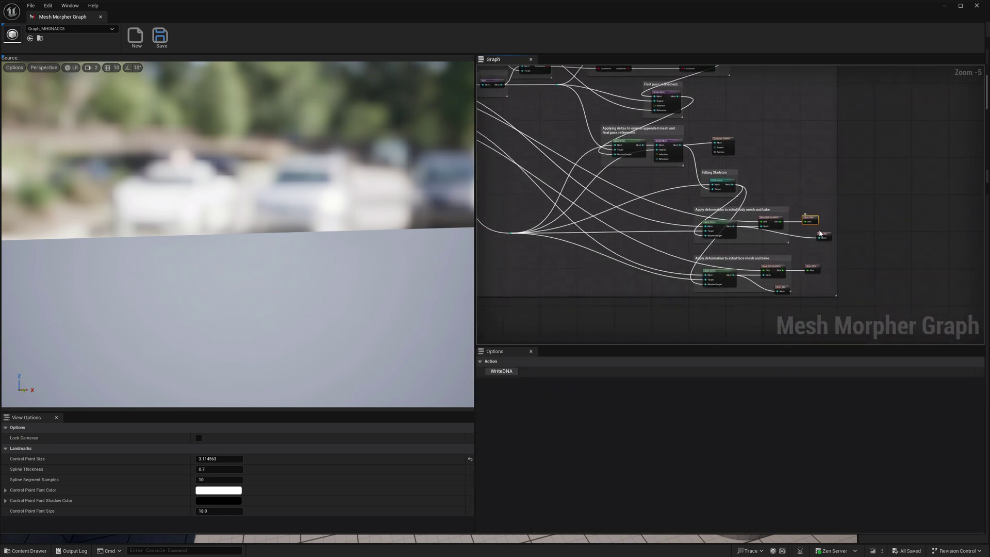
{"action": "left_click", "coordinate": [823, 236]}
{"action": "left_click", "coordinate": [814, 269]}
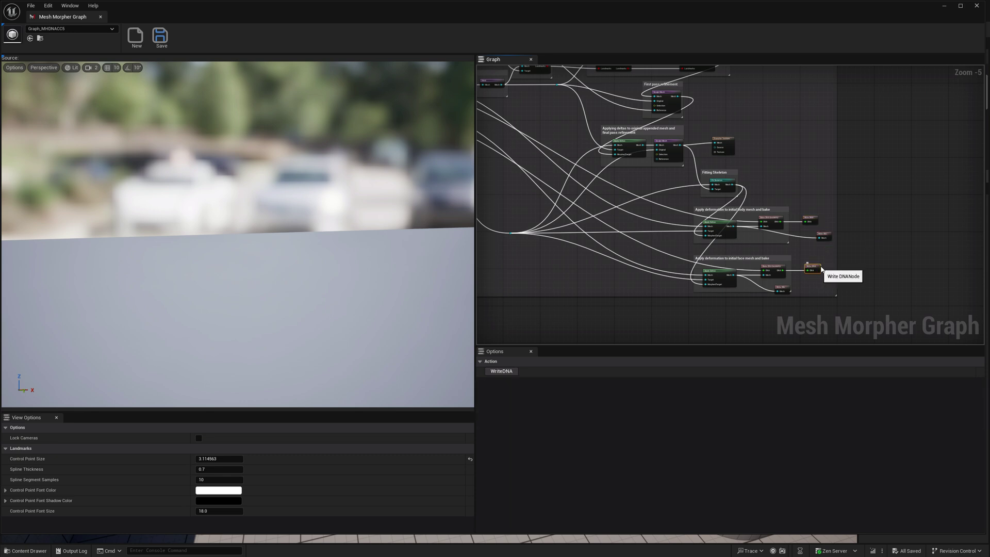
{"action": "left_click", "coordinate": [810, 220]}
Step: Add a Load DNA File node in the empty area below the existing graph and set its file to head.dna from TestDNA
{"action": "right_click_drag", "start_coordinate": [616, 283], "coordinate": [800, 177]}
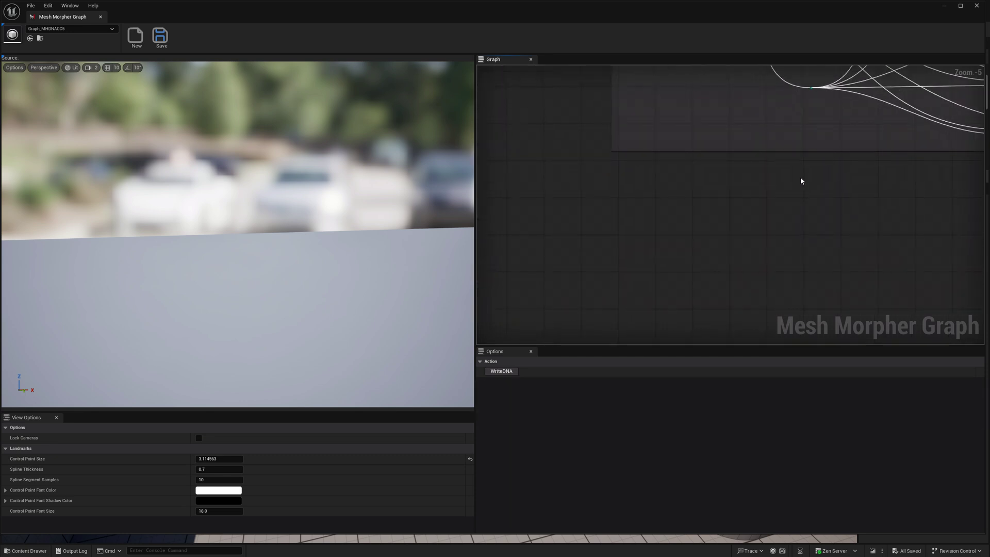
{"action": "right_click", "coordinate": [588, 225]}
{"action": "type", "text": "load"}
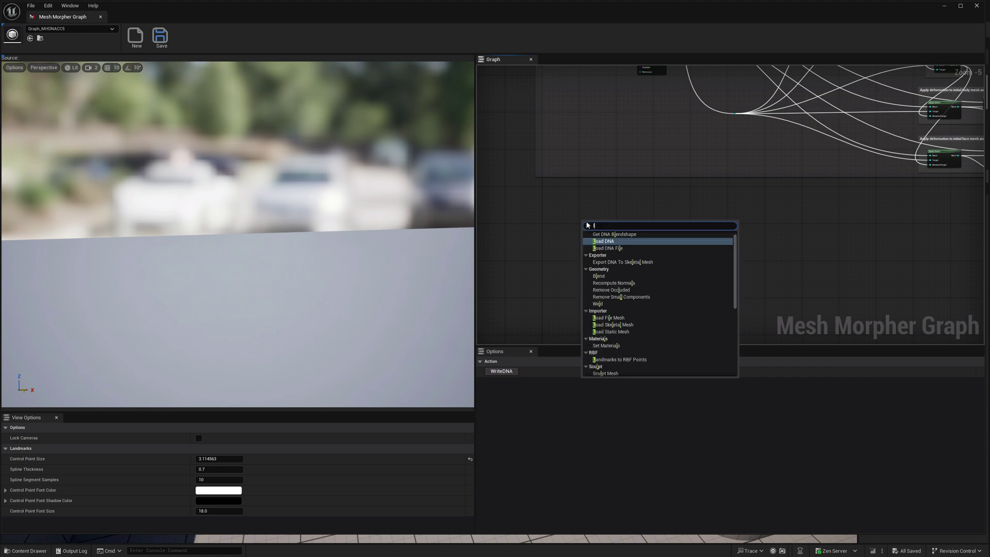
{"action": "left_click", "coordinate": [632, 250]}
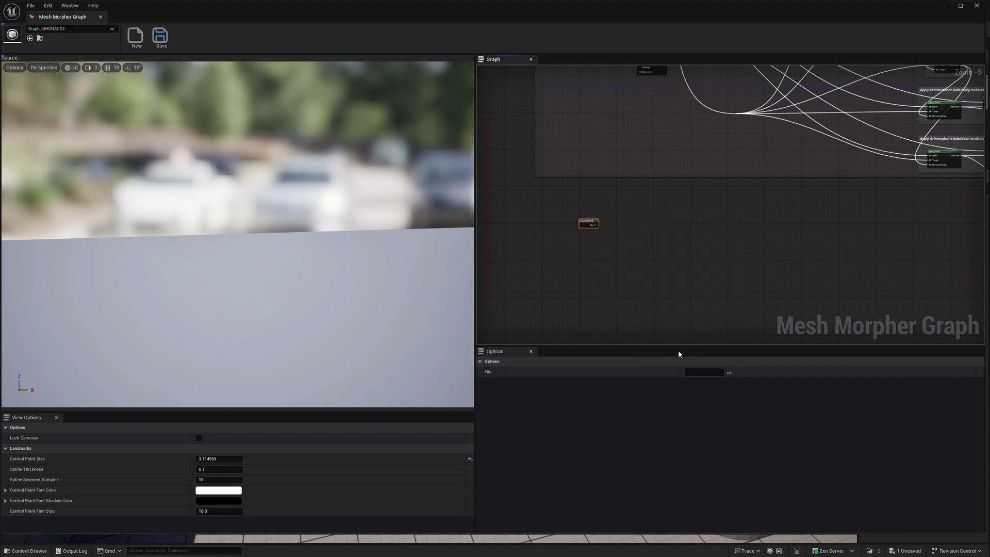
{"action": "left_click", "coordinate": [729, 372]}
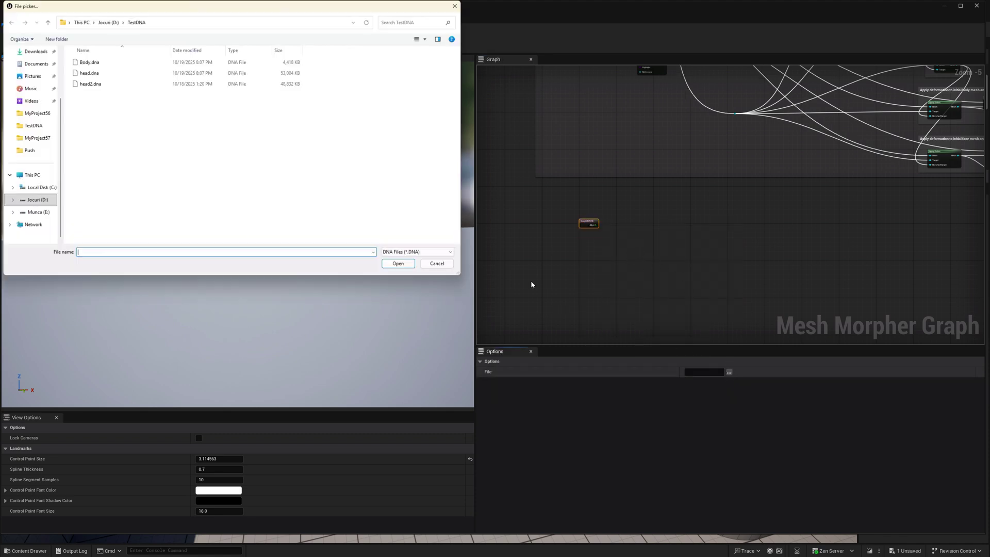
{"action": "double_click", "coordinate": [90, 73]}
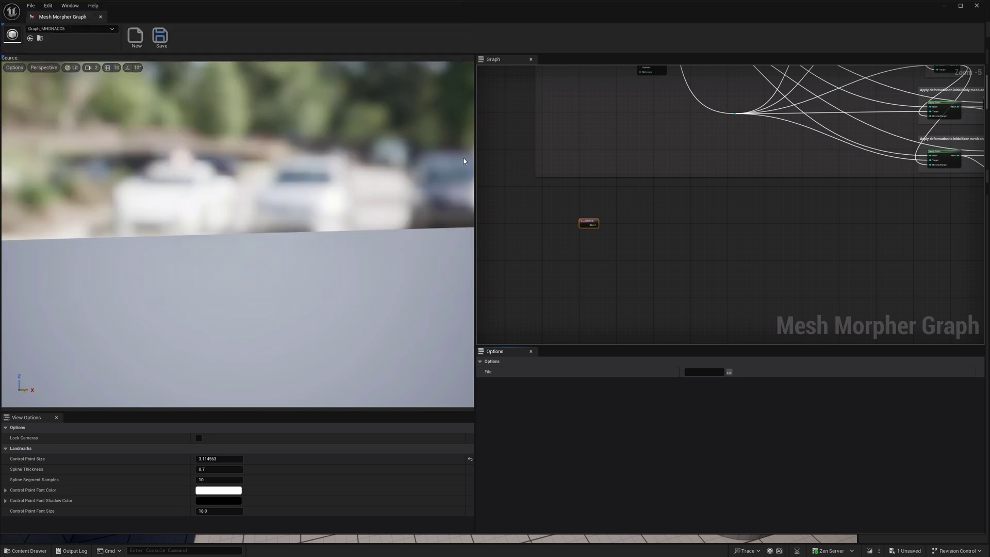
{"action": "right_click_drag", "start_coordinate": [586, 242], "coordinate": [572, 225]}
{"action": "left_click_drag", "start_coordinate": [573, 207], "coordinate": [561, 209]}
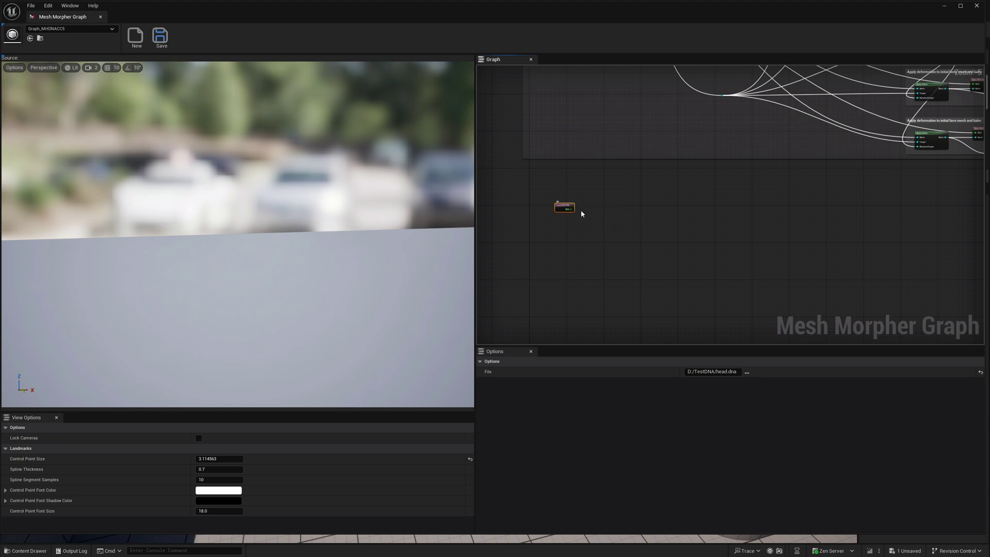
{"action": "left_click_drag", "start_coordinate": [560, 206], "coordinate": [549, 206]}
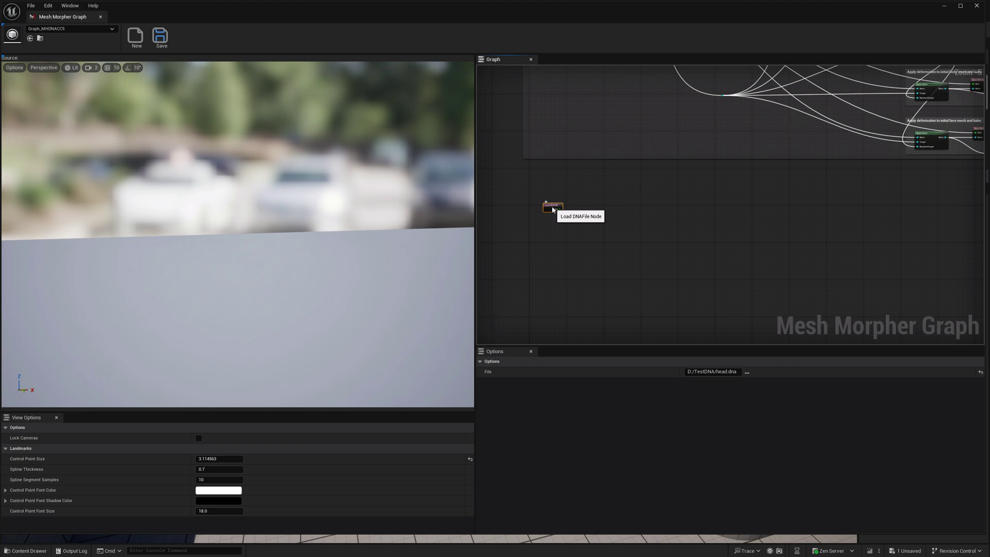
Step: Add a DNA To Mesh node fed by the Load DNA File node and place it beside that node
{"action": "left_click_drag", "start_coordinate": [560, 209], "coordinate": [645, 225]}
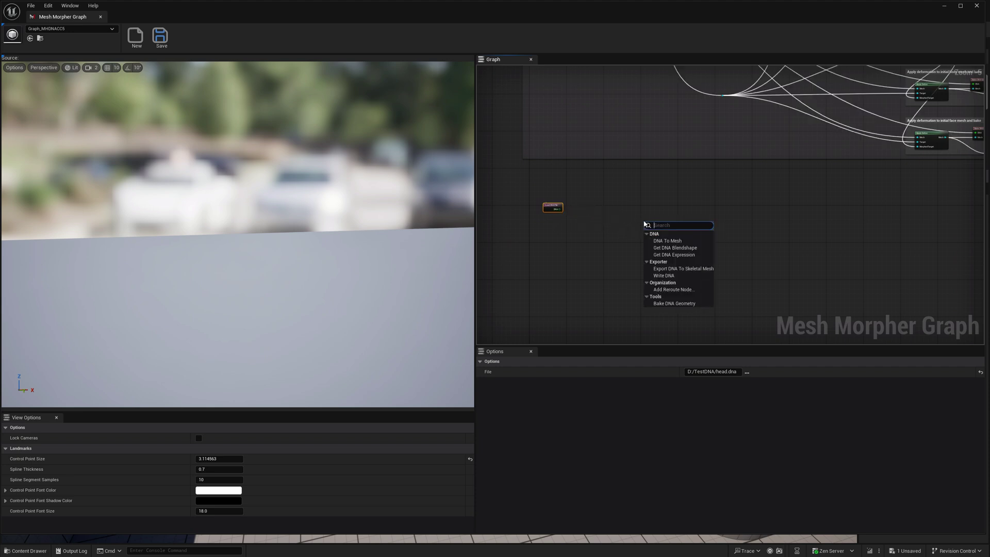
{"action": "left_click_drag", "start_coordinate": [560, 209], "coordinate": [586, 226]}
{"action": "type", "text": "dna"}
{"action": "left_click", "coordinate": [627, 242]}
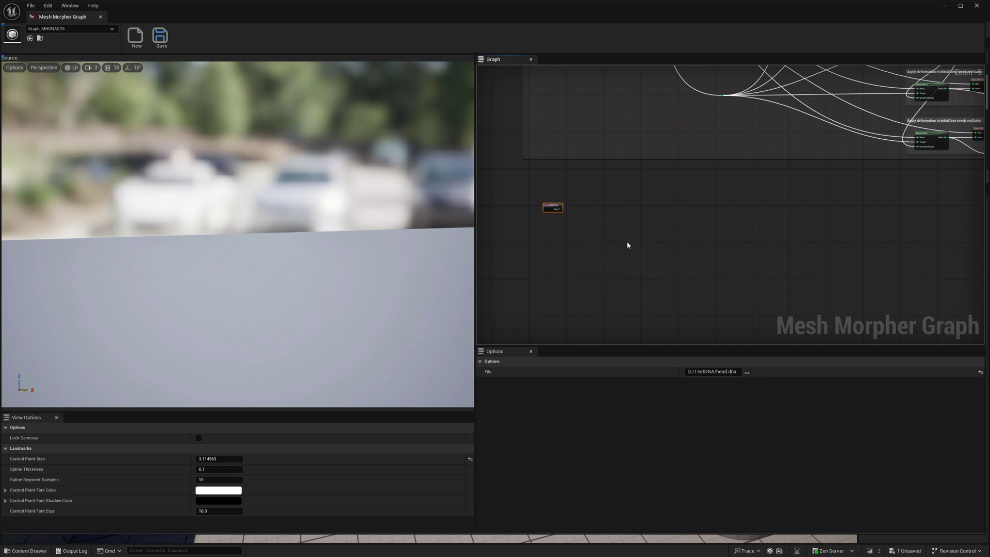
{"action": "left_click_drag", "start_coordinate": [599, 226], "coordinate": [587, 210]}
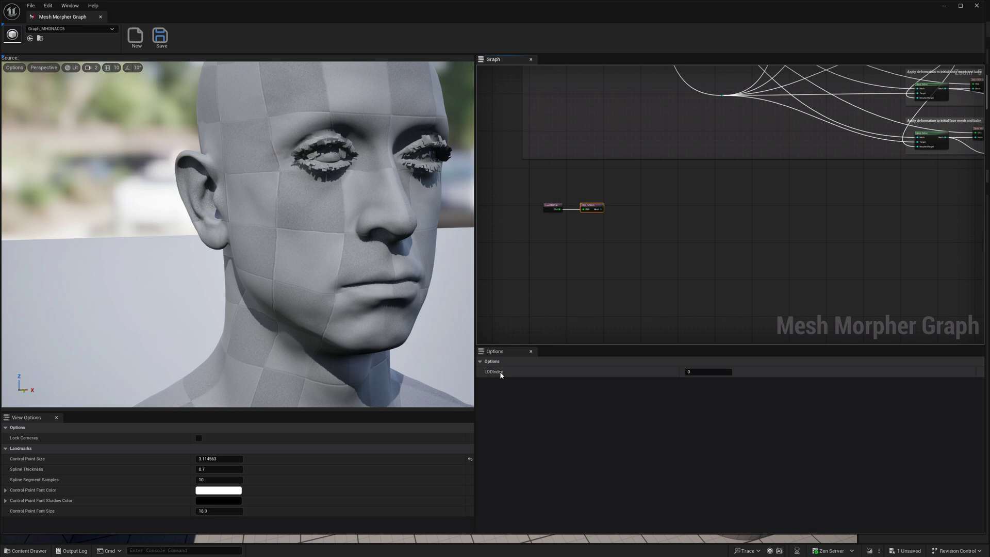
Step: Add a Load Skeletal Mesh node below the DNA nodes and set its skeletal mesh to ExtraHeadMeshes
{"action": "right_click_drag", "start_coordinate": [602, 287], "coordinate": [600, 279]}
{"action": "right_click", "coordinate": [544, 229]}
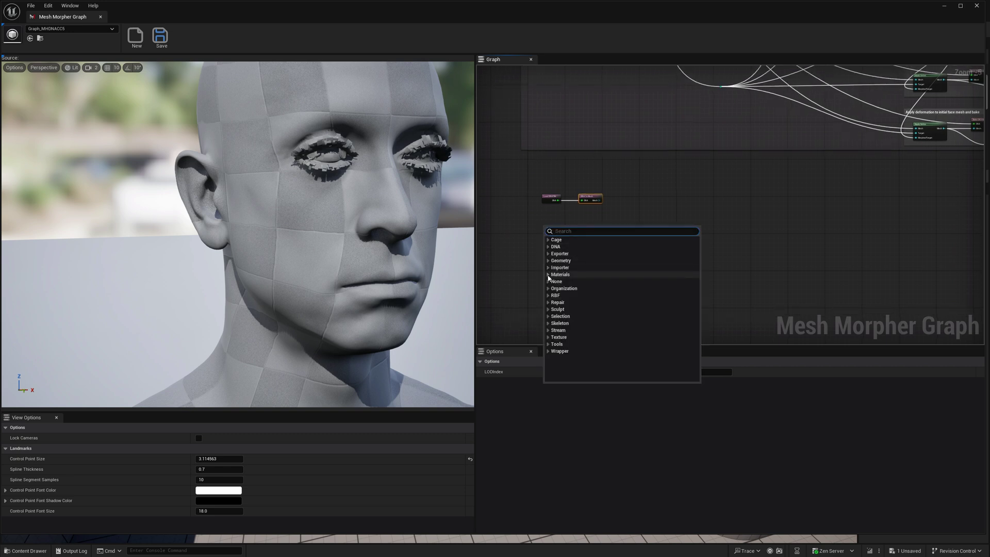
{"action": "left_click", "coordinate": [559, 268]}
{"action": "left_click", "coordinate": [573, 283]}
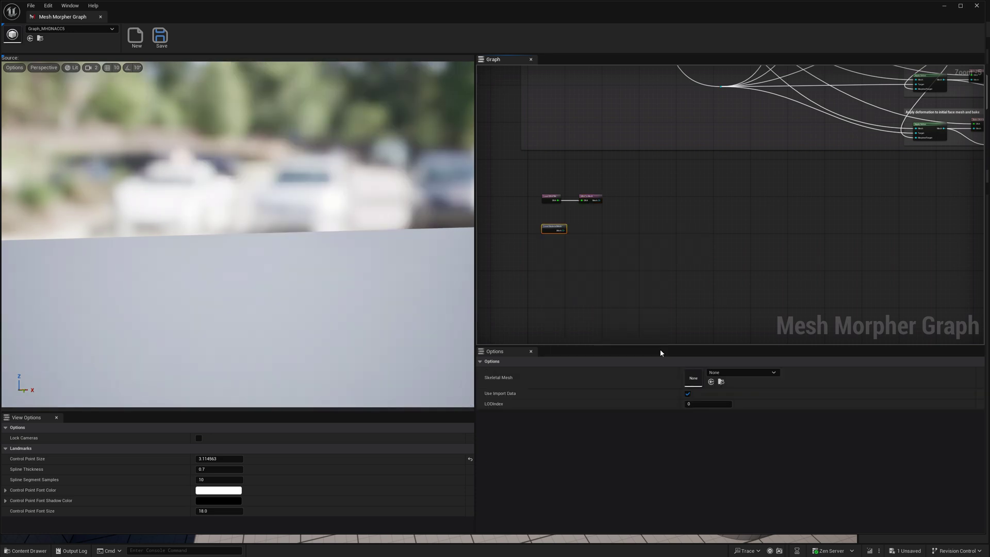
{"action": "left_click", "coordinate": [729, 373]}
{"action": "type", "text": "ett"}
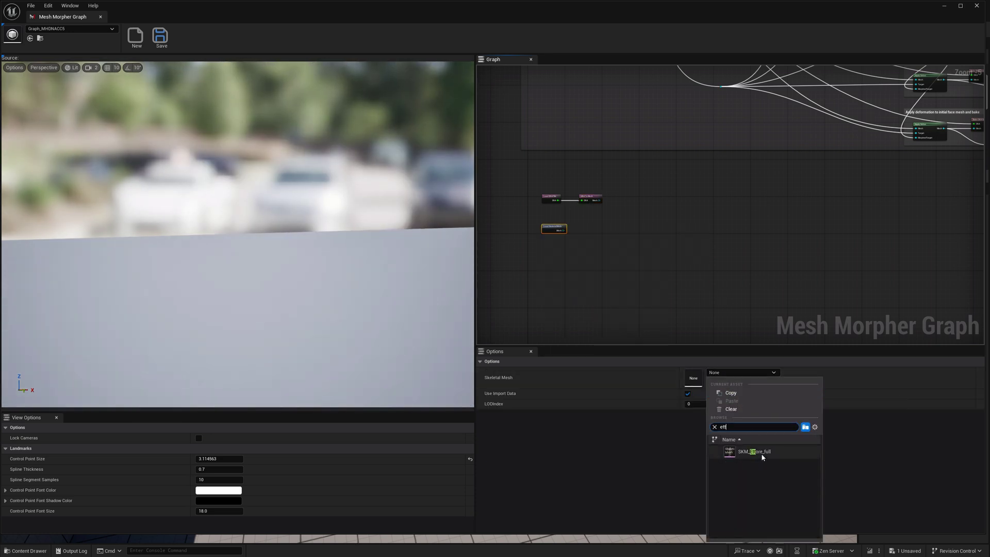
{"action": "left_click", "coordinate": [761, 454]}
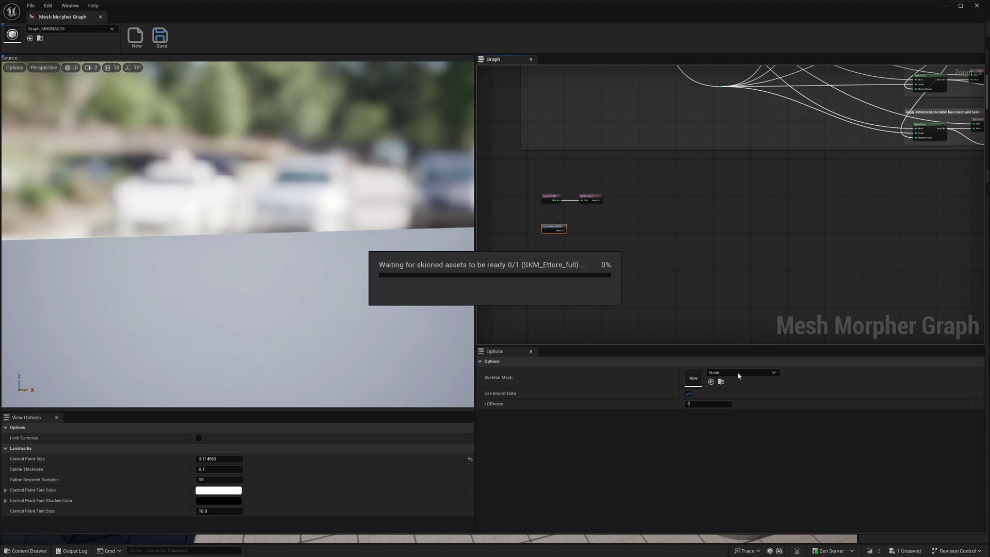
{"action": "left_click", "coordinate": [737, 372]}
{"action": "type", "text": "extra"}
{"action": "left_click", "coordinate": [755, 457]}
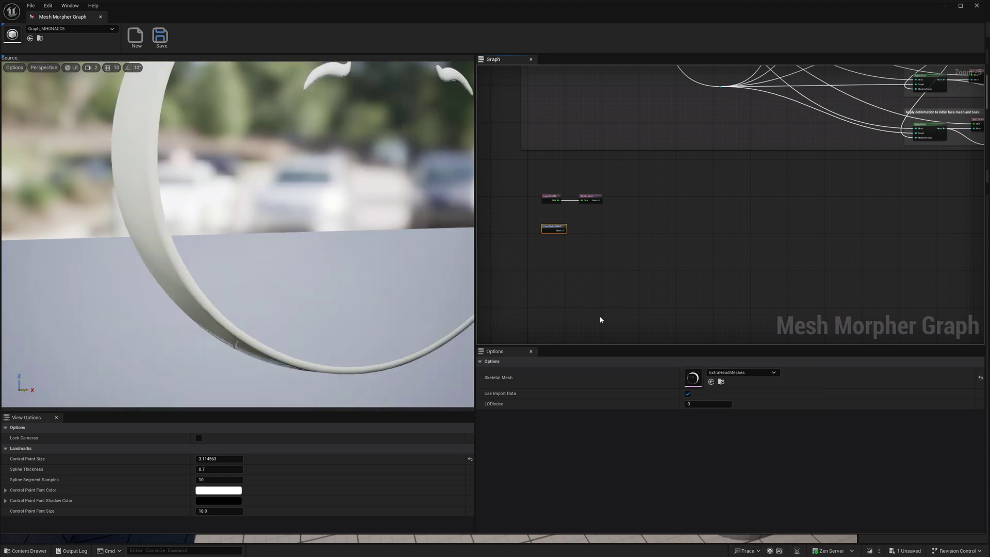
{"action": "right_click_drag", "start_coordinate": [403, 236], "coordinate": [341, 211]}
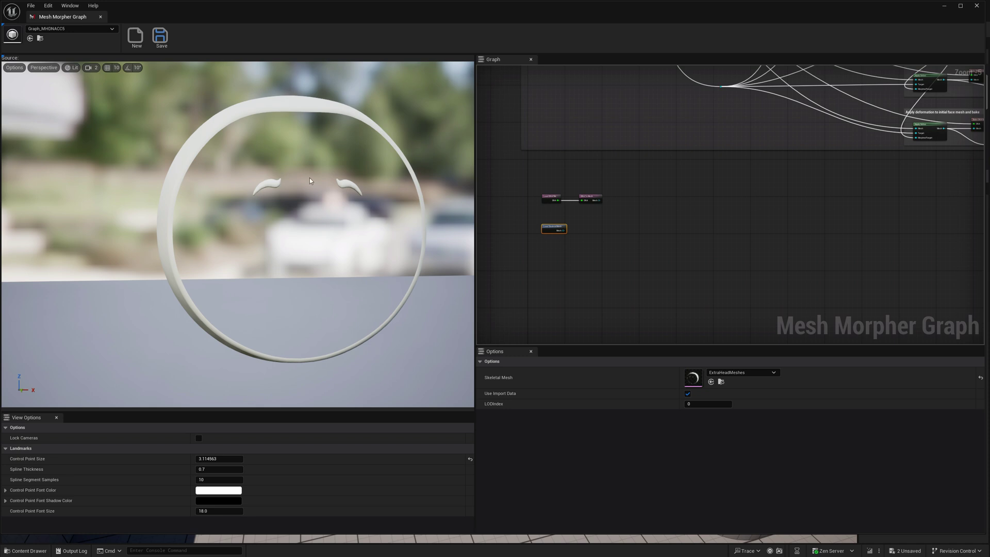
Step: Add a Sculpt Mesh node fed by the loaded skeletal mesh and connect the DNA To Mesh output to its Reference input
{"action": "left_click_drag", "start_coordinate": [564, 230], "coordinate": [654, 223]}
{"action": "type", "text": "s"}
{"action": "left_click", "coordinate": [652, 250]}
{"action": "left_click_drag", "start_coordinate": [599, 200], "coordinate": [630, 239]}
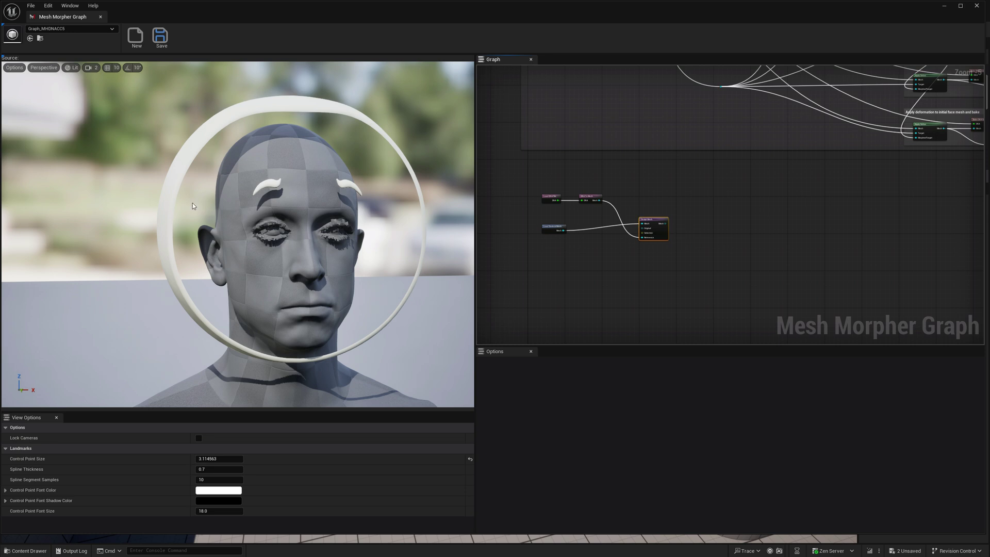
Step: Open the Sculpt Mesh node, move the Brows and OrbWrap sections slightly down with the Transform tool, and accept the edit
{"action": "double_click", "coordinate": [658, 221]}
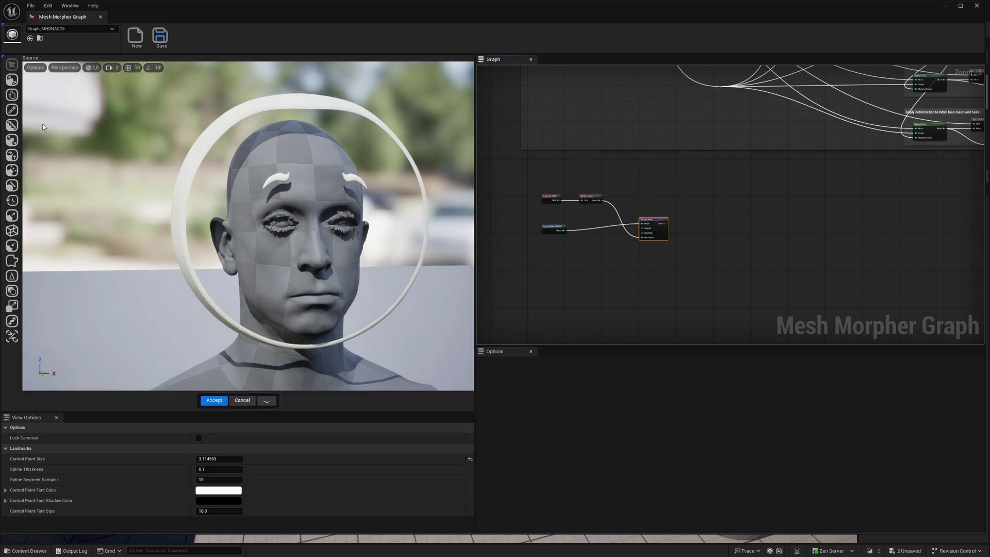
{"action": "left_click", "coordinate": [12, 246]}
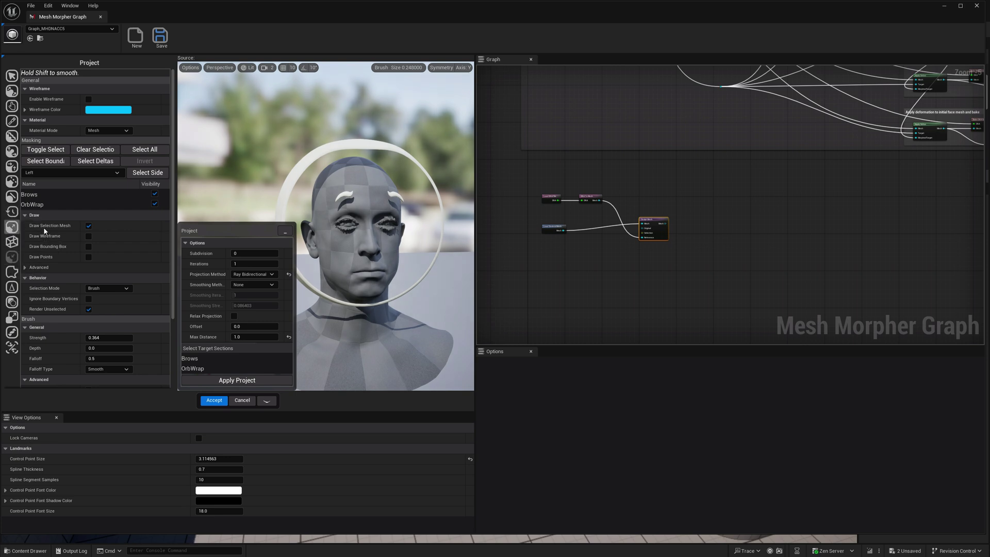
{"action": "left_click", "coordinate": [11, 227]}
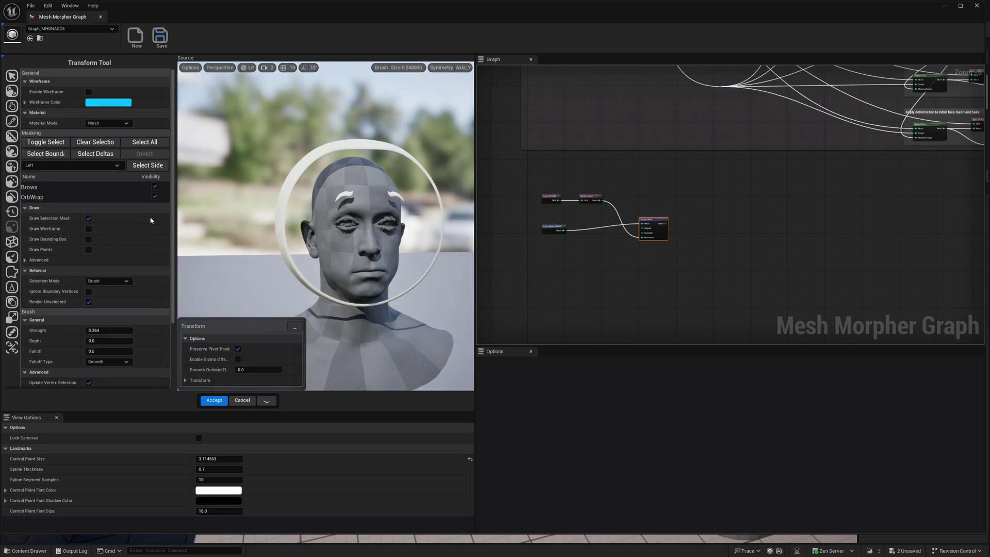
{"action": "left_click", "coordinate": [51, 187]}
{"action": "left_click", "coordinate": [51, 198], "text": "ctrl"}
{"action": "left_click_drag", "start_coordinate": [354, 197], "coordinate": [355, 202]}
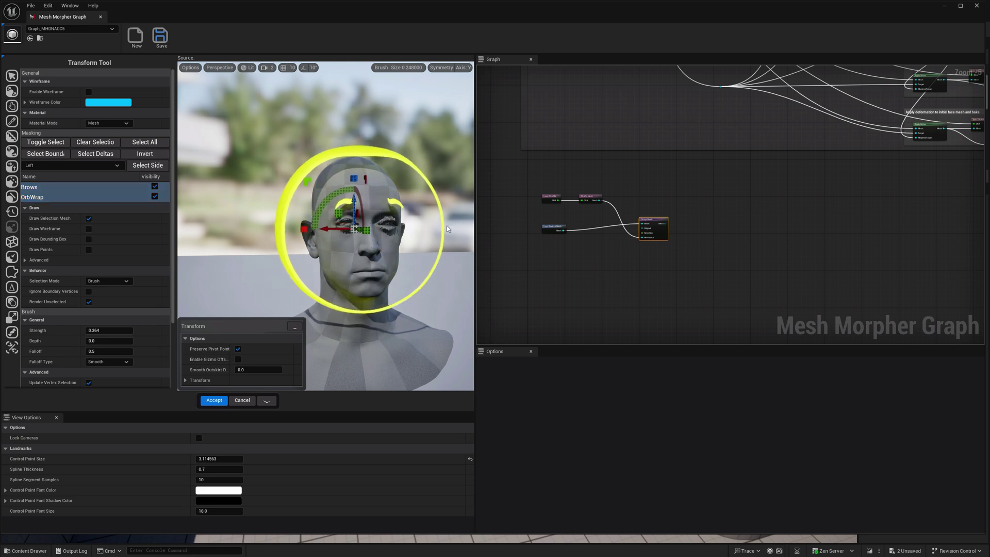
{"action": "left_click", "coordinate": [213, 402]}
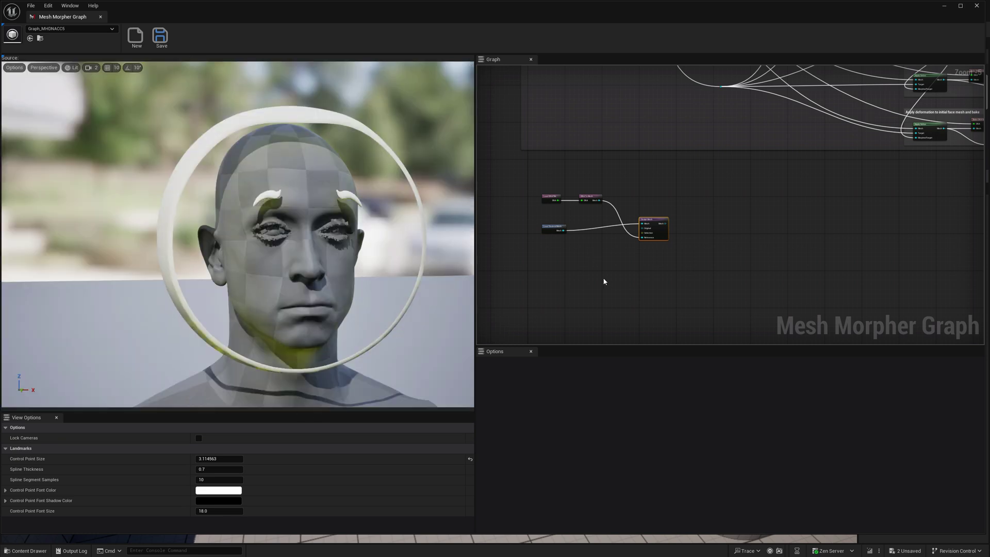
Step: Add an Append Geometry node with the DNA To Mesh output as Mesh and the Sculpt Mesh output as Target
{"action": "left_click_drag", "start_coordinate": [598, 200], "coordinate": [732, 206]}
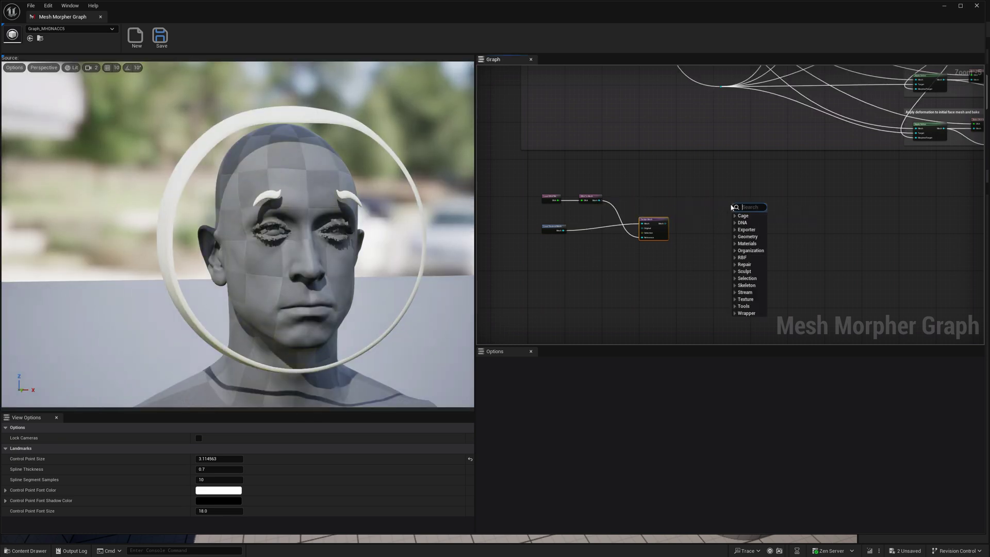
{"action": "type", "text": "app"}
{"action": "key", "text": "Return"}
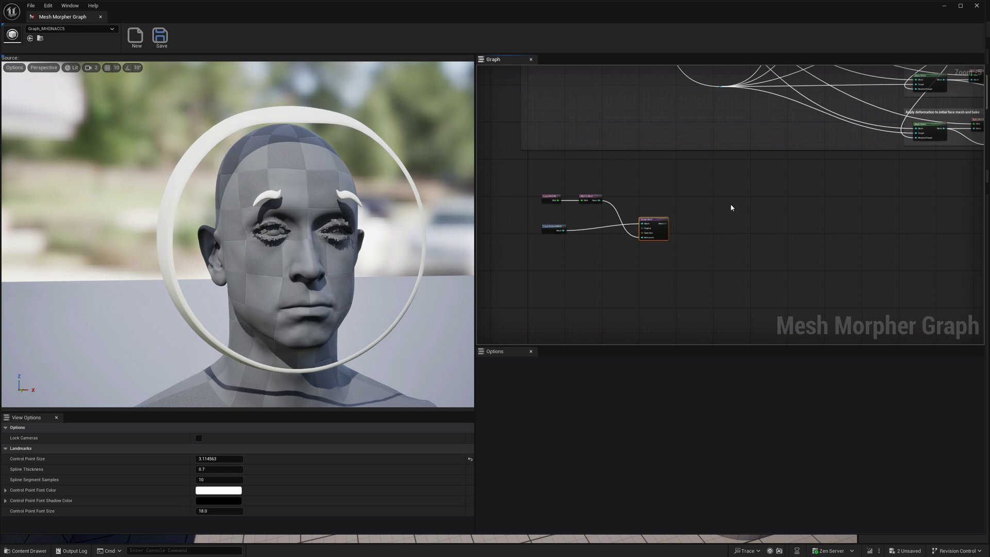
{"action": "left_click_drag", "start_coordinate": [665, 224], "coordinate": [710, 206]}
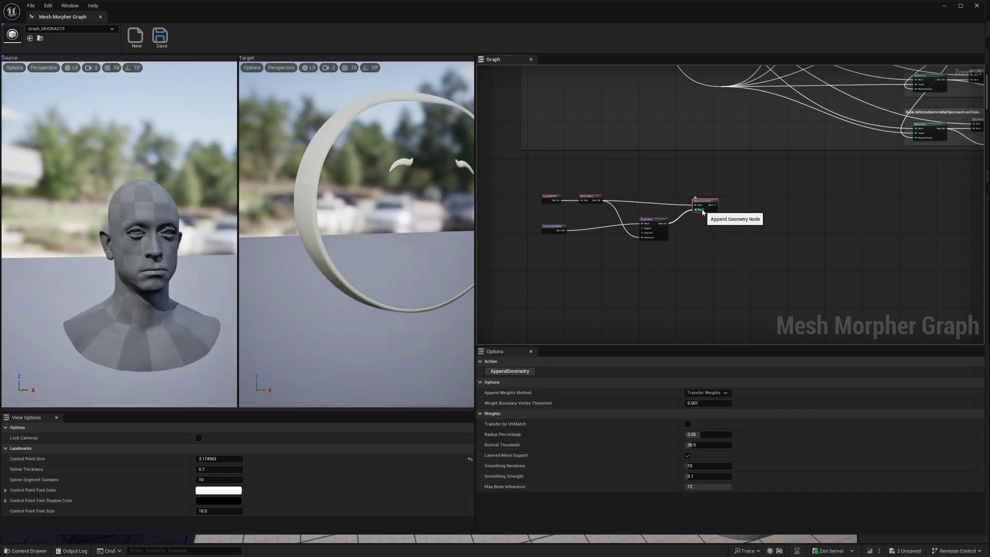
Step: Review the available Append Weights Method choices of the Append Geometry node
{"action": "scroll", "coordinate": [711, 205], "scroll_direction": "up", "scroll_amount": 2}
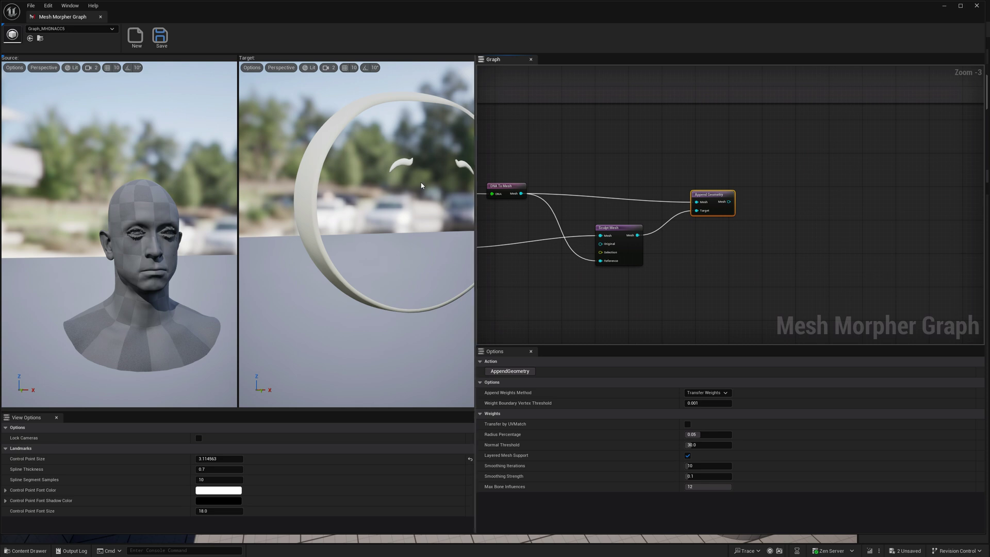
{"action": "left_click", "coordinate": [711, 391]}
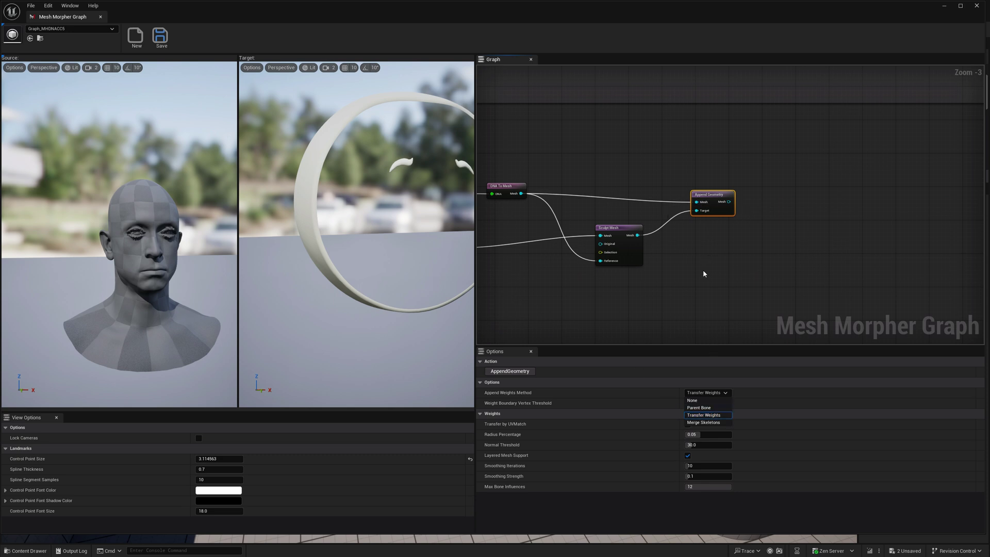
{"action": "left_click", "coordinate": [711, 230]}
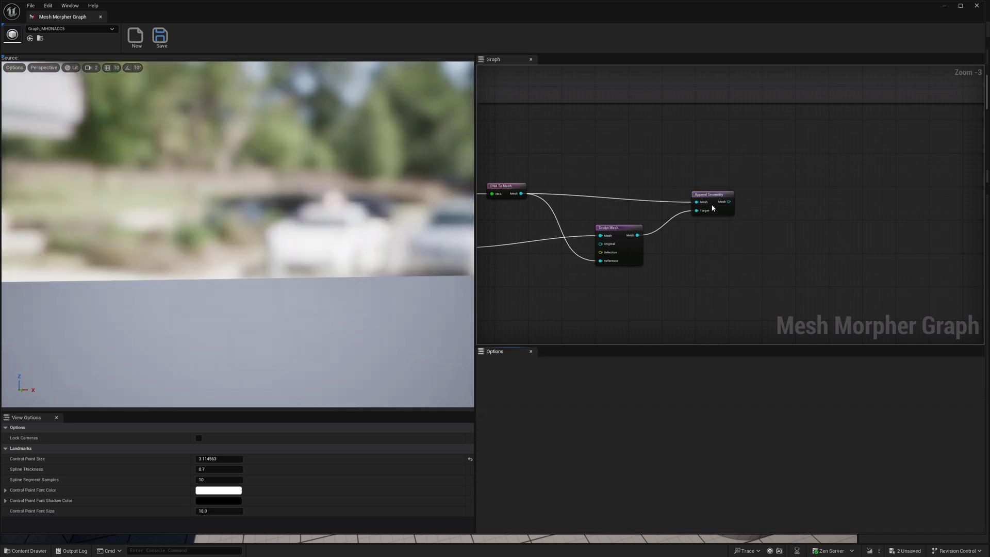
{"action": "left_click", "coordinate": [711, 204]}
{"action": "left_click", "coordinate": [703, 392]}
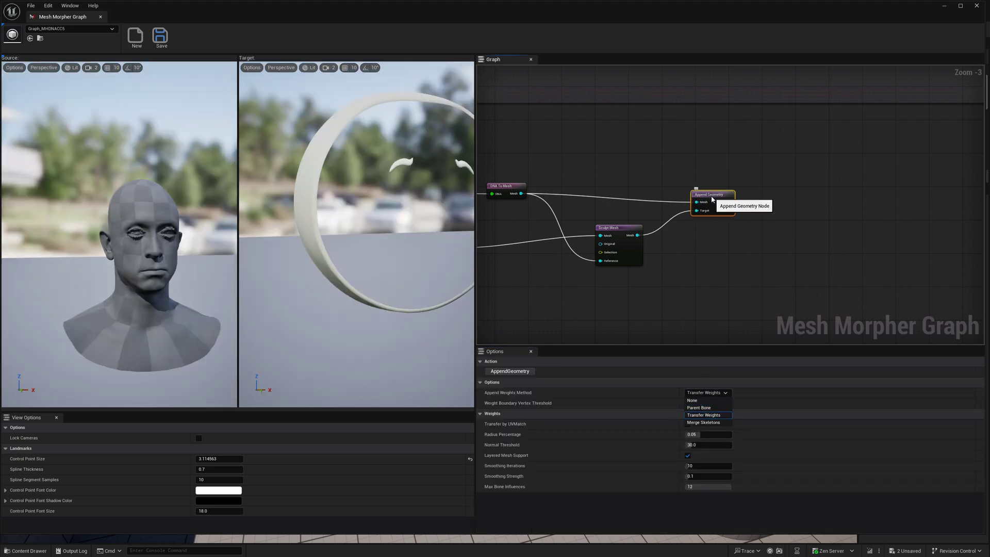
{"action": "left_click", "coordinate": [698, 246]}
Step: Shift the DNA To Mesh node down and add a Bake DNA Geometry node fed by the Load DNA File output, beyond Append Geometry
{"action": "right_click_drag", "start_coordinate": [698, 246], "coordinate": [714, 276]}
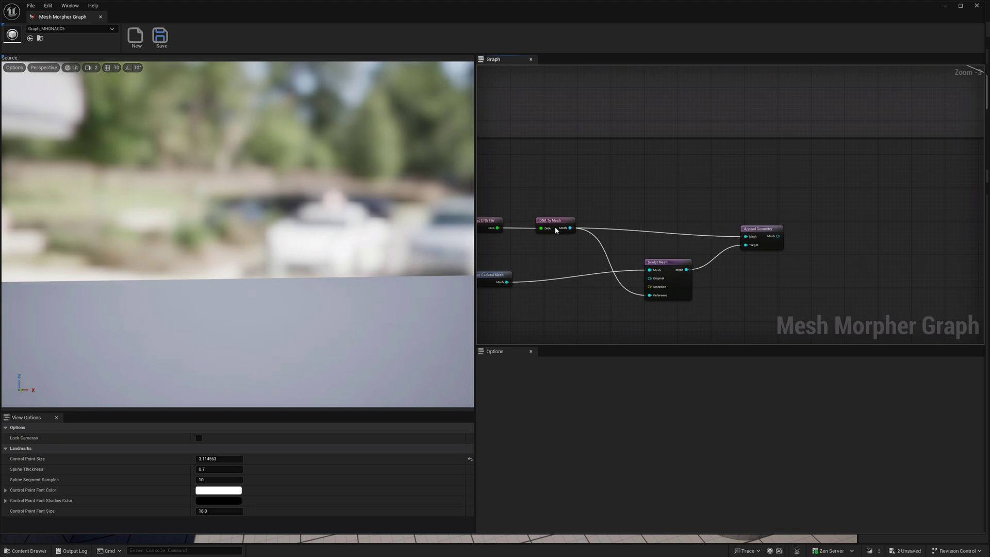
{"action": "left_click_drag", "start_coordinate": [556, 230], "coordinate": [555, 243]}
{"action": "left_click_drag", "start_coordinate": [497, 228], "coordinate": [870, 213]}
{"action": "type", "text": "bake"}
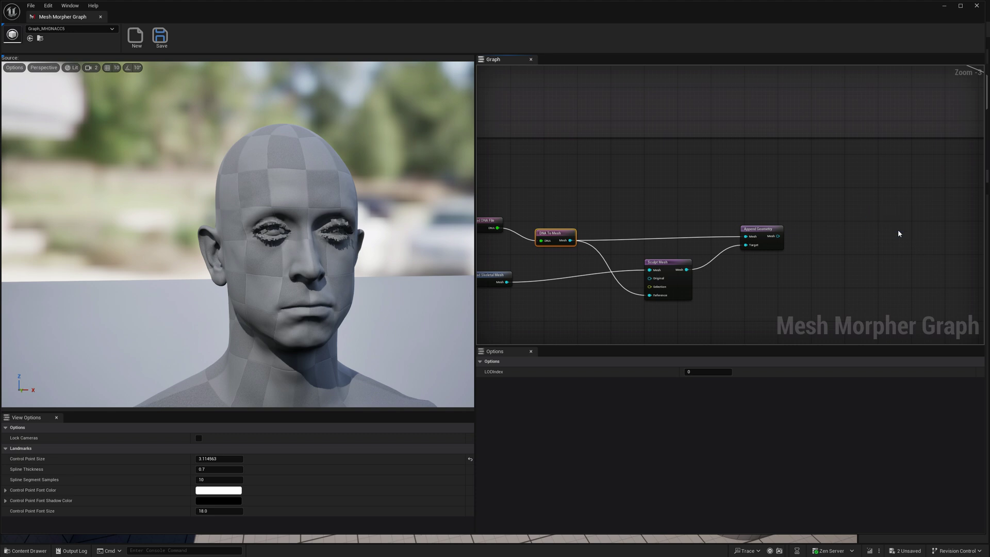
{"action": "left_click_drag", "start_coordinate": [897, 214], "coordinate": [900, 190]}
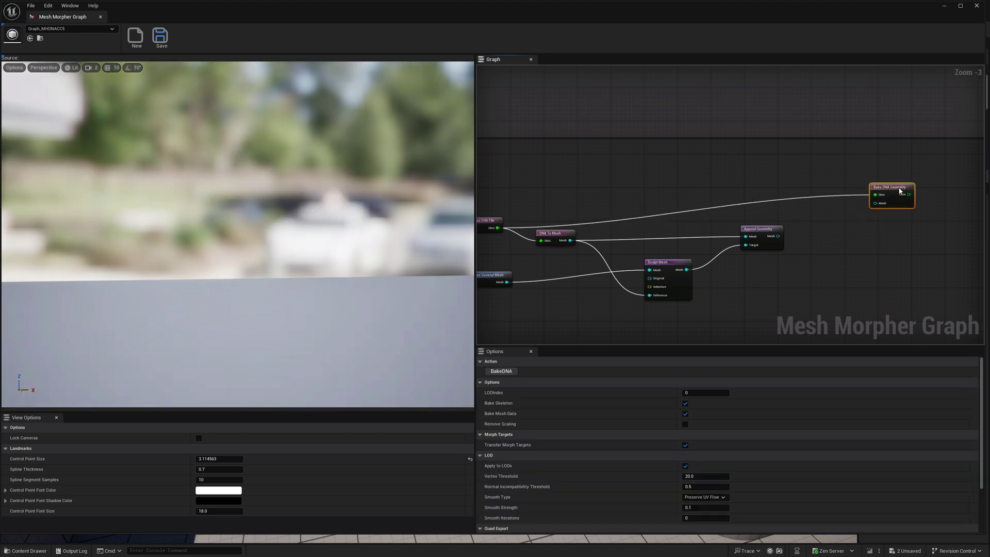
Step: Add a Set Materials node fed by the Append Geometry output and expand its Index 7 material entry
{"action": "right_click_drag", "start_coordinate": [851, 233], "coordinate": [772, 250]}
{"action": "right_click", "coordinate": [716, 263]}
{"action": "type", "text": "se"}
{"action": "left_click", "coordinate": [739, 296]}
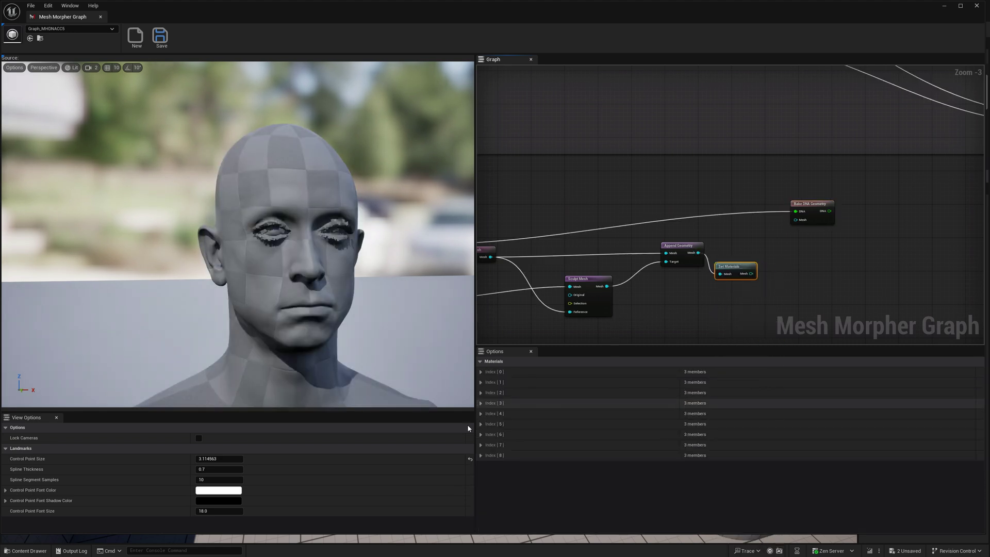
{"action": "left_click", "coordinate": [481, 445]}
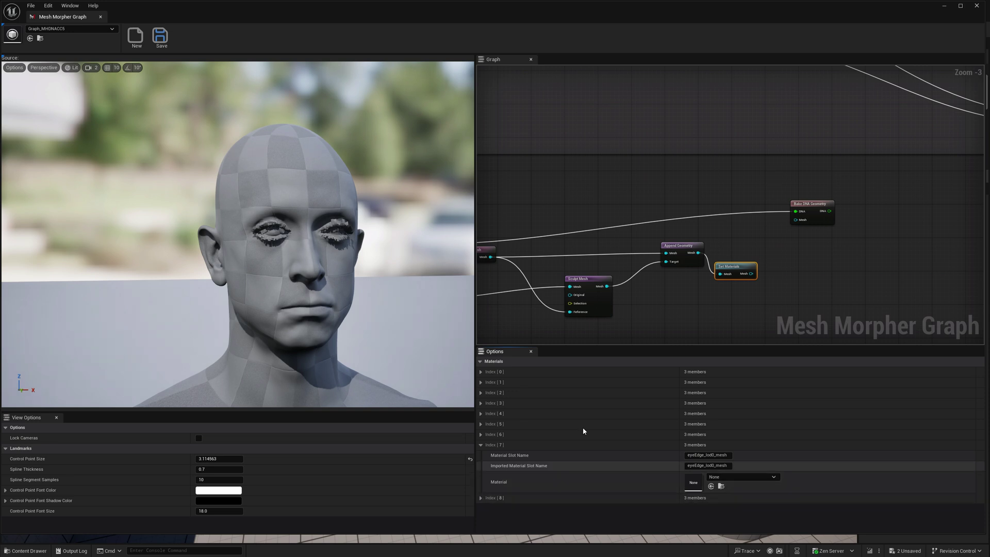
Step: Run the append on the Append Geometry node and expand the Index 9 and Index 10 entries of Set Materials
{"action": "left_click", "coordinate": [685, 249]}
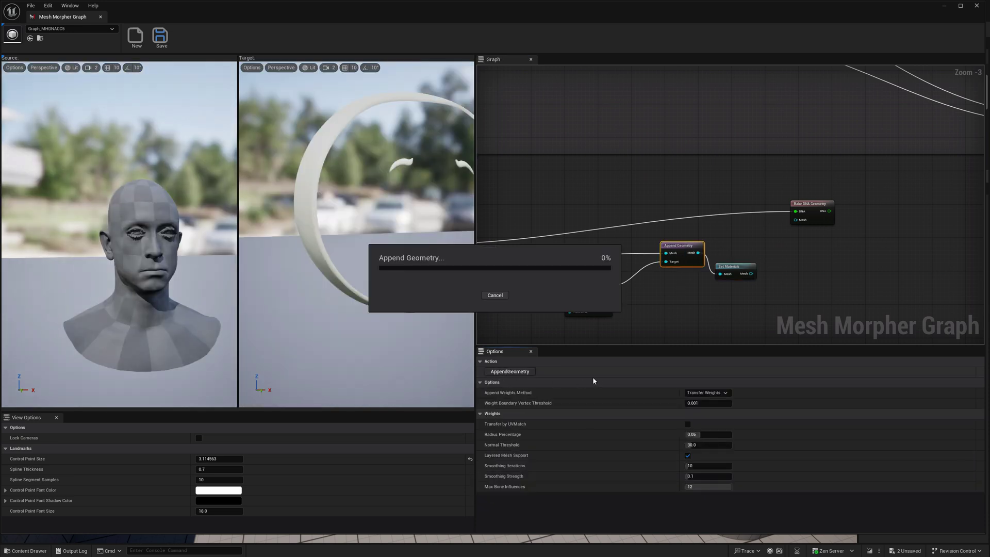
{"action": "left_click", "coordinate": [514, 373]}
{"action": "left_click", "coordinate": [737, 269]}
{"action": "left_click", "coordinate": [481, 508]}
{"action": "scroll", "coordinate": [516, 494], "scroll_direction": "down", "scroll_amount": 1}
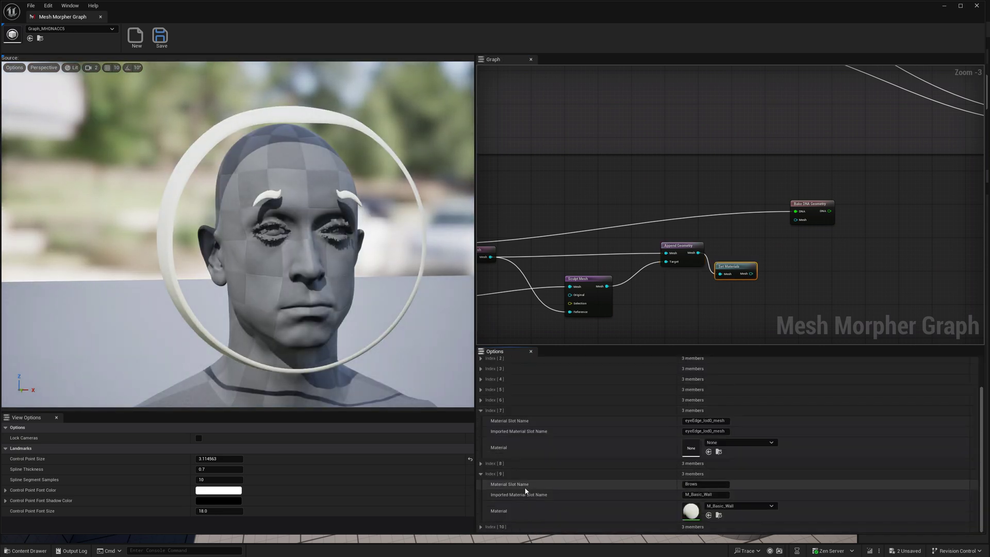
{"action": "left_click", "coordinate": [481, 526]}
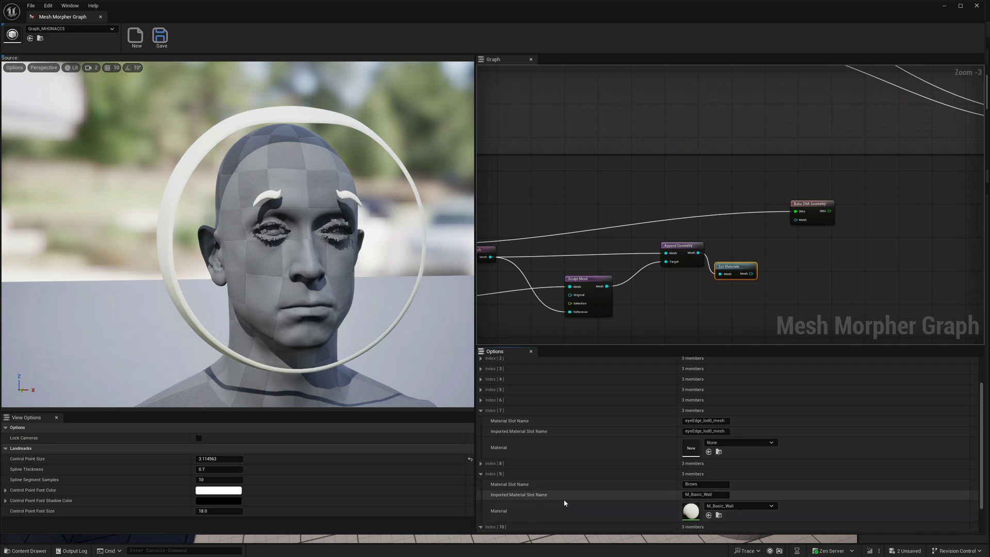
{"action": "scroll", "coordinate": [578, 514], "scroll_direction": "down", "scroll_amount": 2}
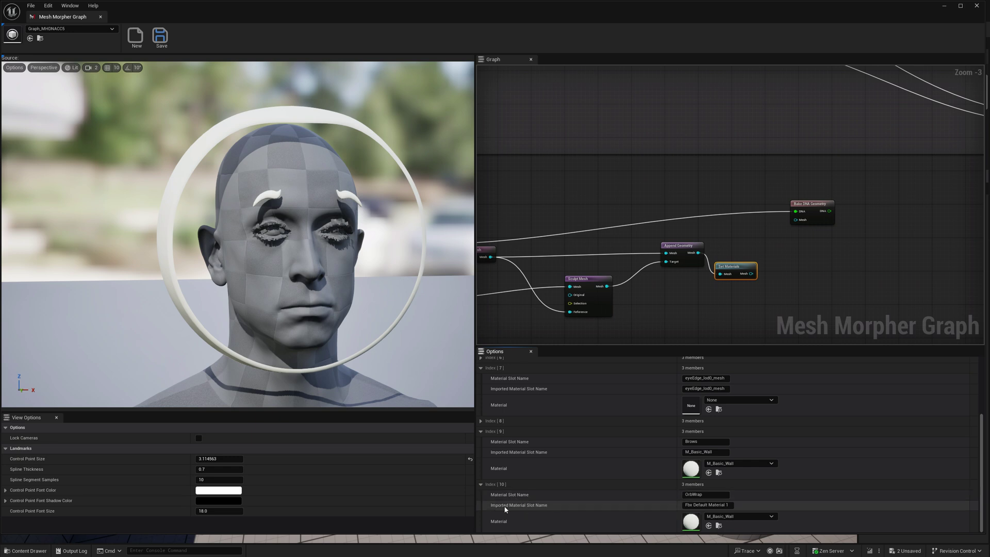
Step: Set the Imported Material Slot Name to OrbWrap for Index 10 and to Brows for Index 9, matching their Material Slot Names
{"action": "double_click", "coordinate": [716, 505]}
{"action": "left_click", "coordinate": [711, 506]}
{"action": "key", "text": "ctrl+a"}
{"action": "type", "text": "OrbWrap"}
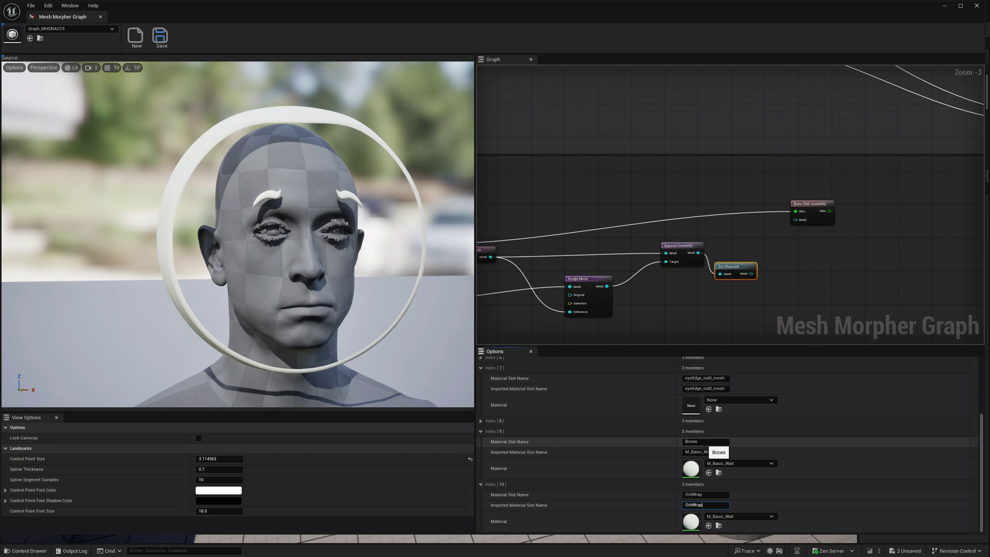
{"action": "double_click", "coordinate": [704, 442]}
{"action": "left_click", "coordinate": [714, 452]}
{"action": "type", "text": "Brows"}
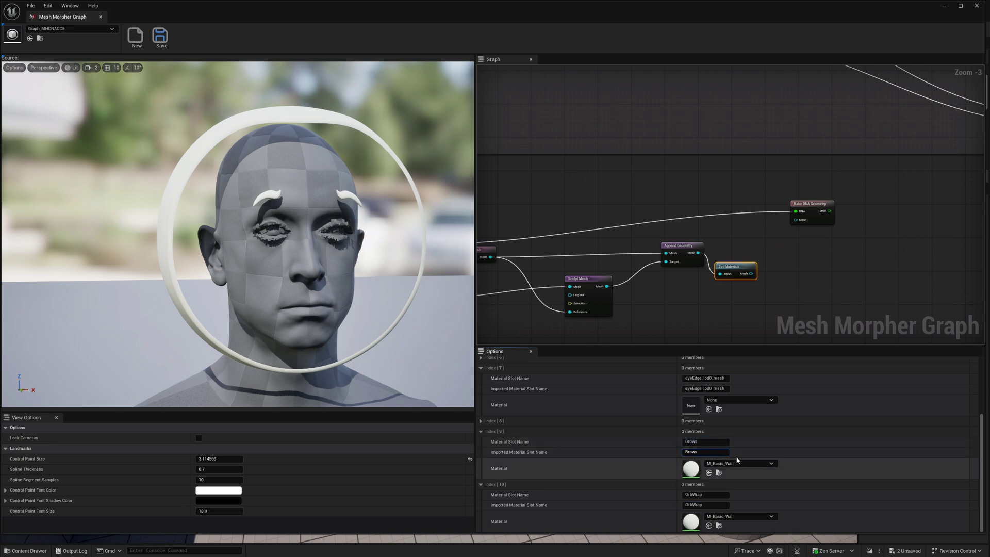
{"action": "key", "text": "Return"}
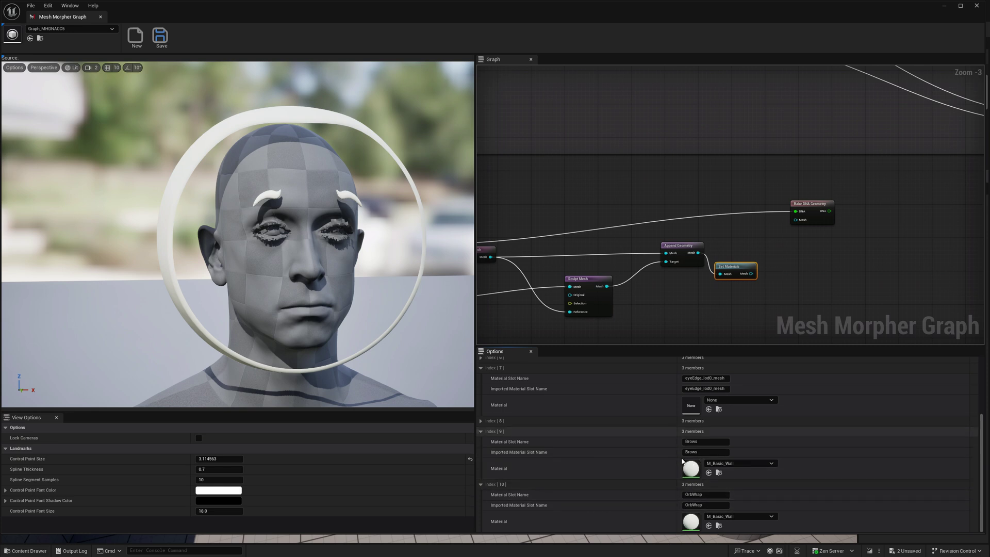
Step: Align the Set Materials node with Append Geometry and connect its output to the Mesh input of Bake DNA Geometry
{"action": "left_click_drag", "start_coordinate": [729, 265], "coordinate": [728, 250]}
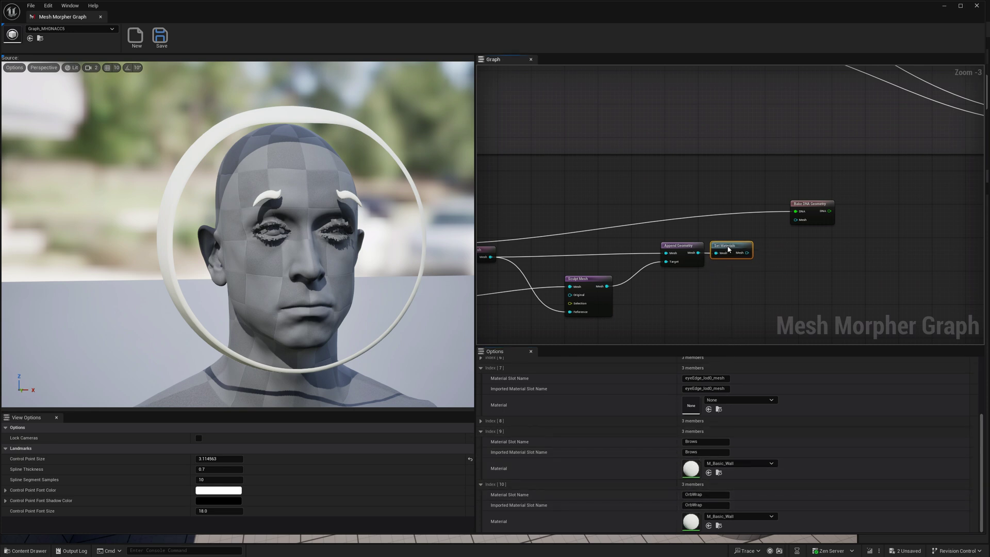
{"action": "right_click_drag", "start_coordinate": [782, 282], "coordinate": [763, 310]}
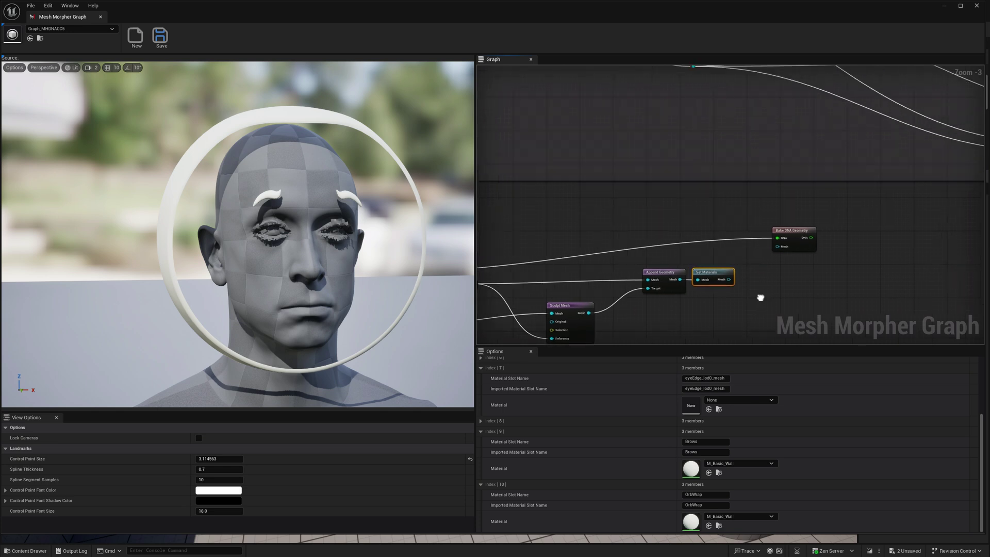
{"action": "left_click", "coordinate": [791, 233]}
{"action": "left_click_drag", "start_coordinate": [728, 279], "coordinate": [784, 257]}
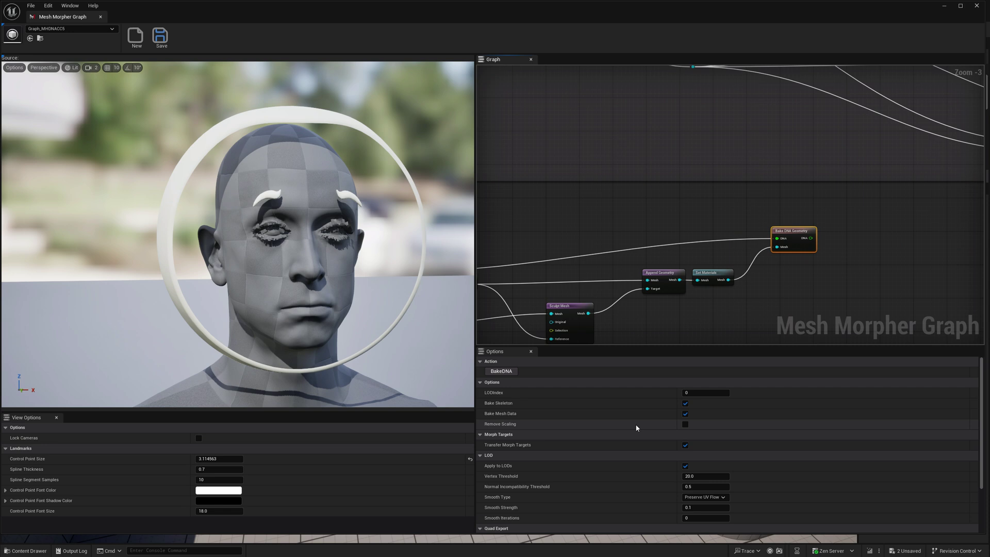
Step: Review the Bake DNA Geometry node's morph target, LOD and quad export options, and bake the DNA
{"action": "right_click_drag", "start_coordinate": [626, 328], "coordinate": [755, 270]}
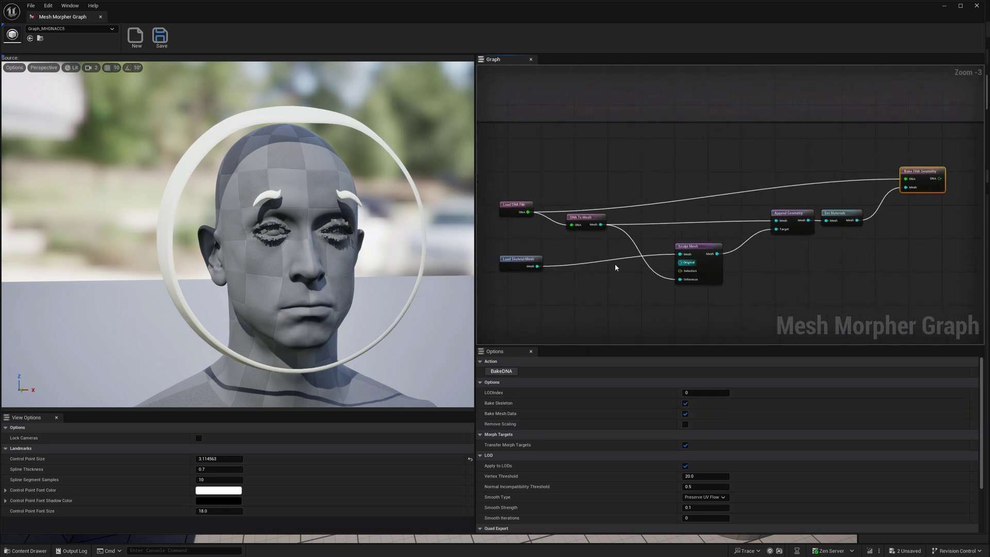
{"action": "right_click_drag", "start_coordinate": [835, 278], "coordinate": [750, 281]}
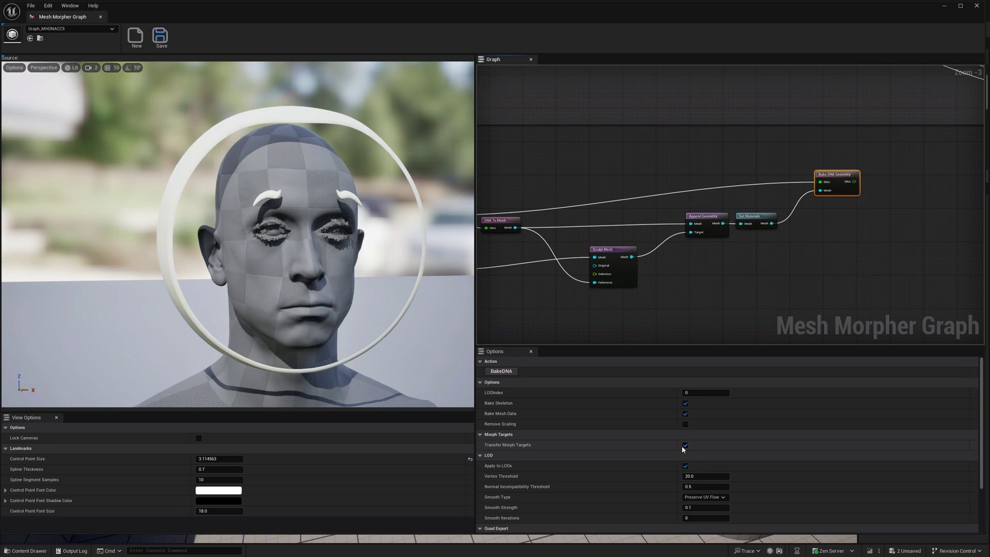
{"action": "scroll", "coordinate": [524, 422], "scroll_direction": "down", "scroll_amount": 3}
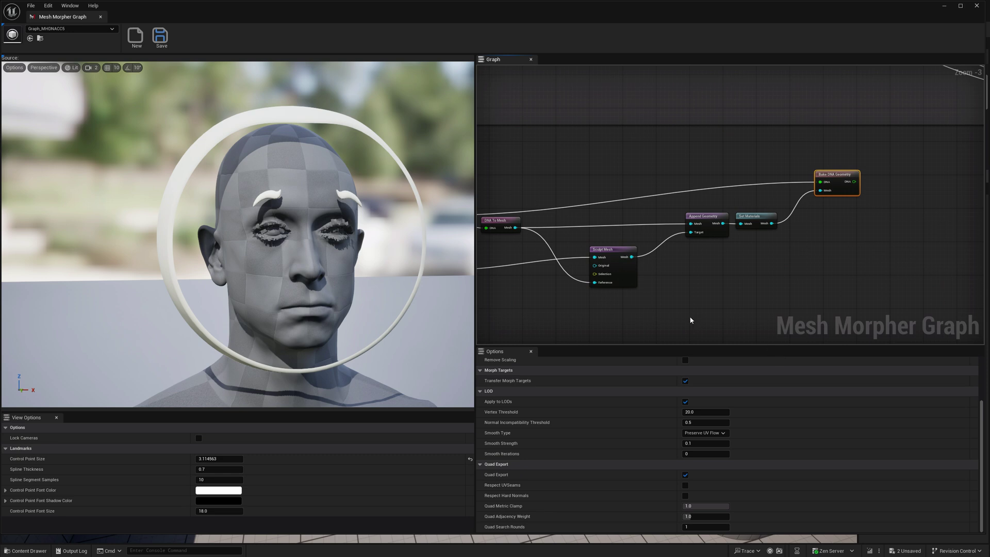
{"action": "right_click_drag", "start_coordinate": [907, 200], "coordinate": [932, 235]}
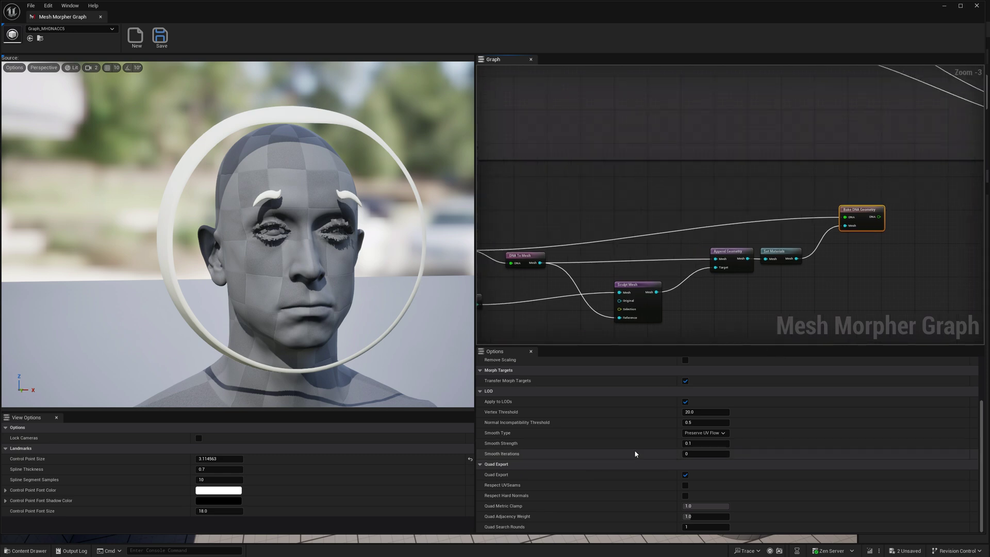
{"action": "mouse_move", "coordinate": [698, 322]}
{"action": "right_mouse_down"}
{"action": "mouse_move", "coordinate": [753, 323]}
{"action": "mouse_move", "coordinate": [685, 313]}
{"action": "right_mouse_up"}
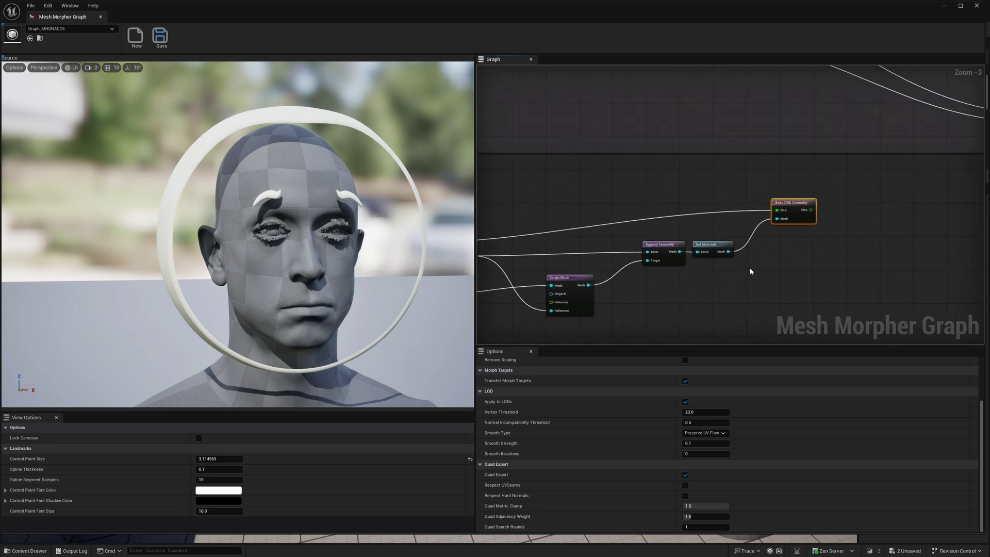
{"action": "scroll", "coordinate": [798, 437], "scroll_direction": "up", "scroll_amount": 3}
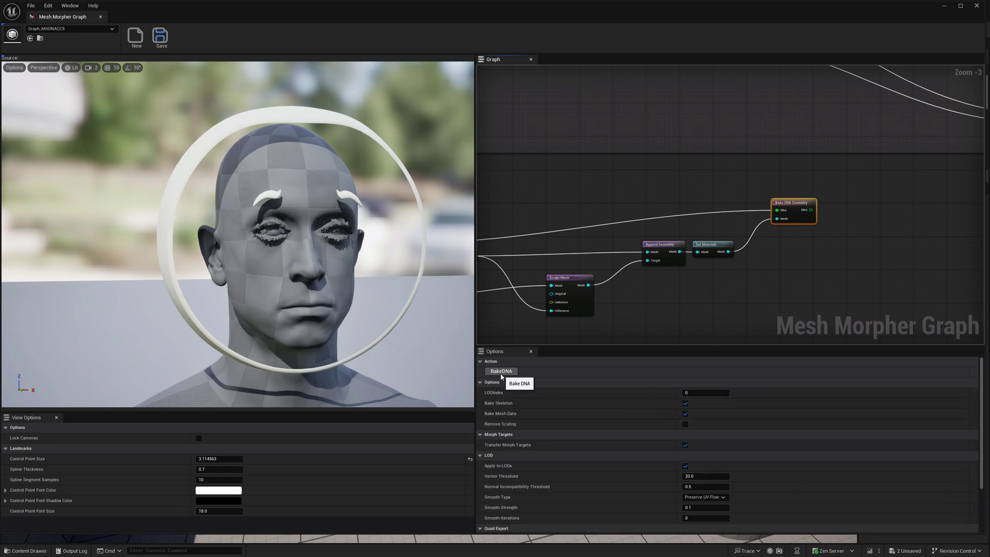
{"action": "left_click", "coordinate": [500, 371]}
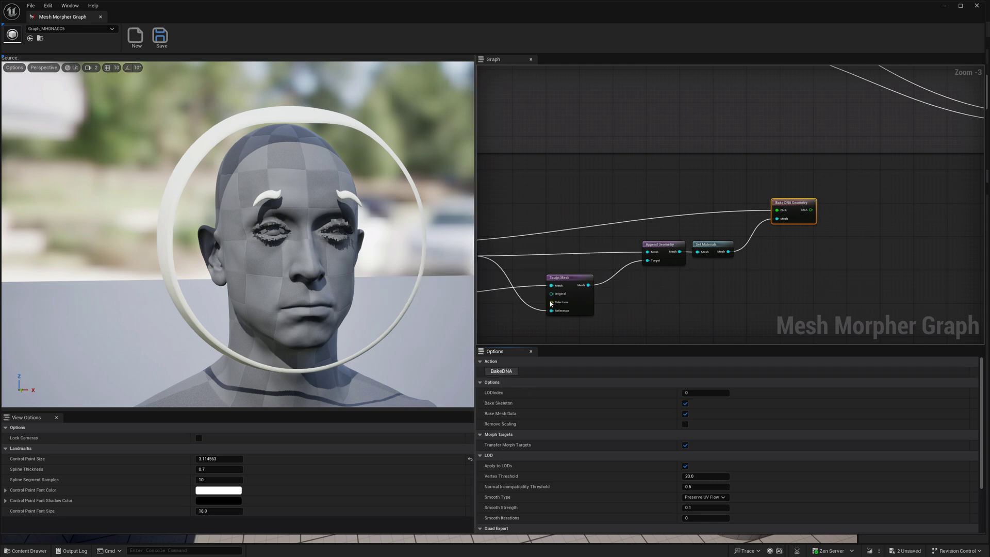
Step: Add a DNA To Mesh node fed by the Bake DNA Geometry output and set its LODIndex to 1
{"action": "right_click_drag", "start_coordinate": [767, 271], "coordinate": [793, 279]}
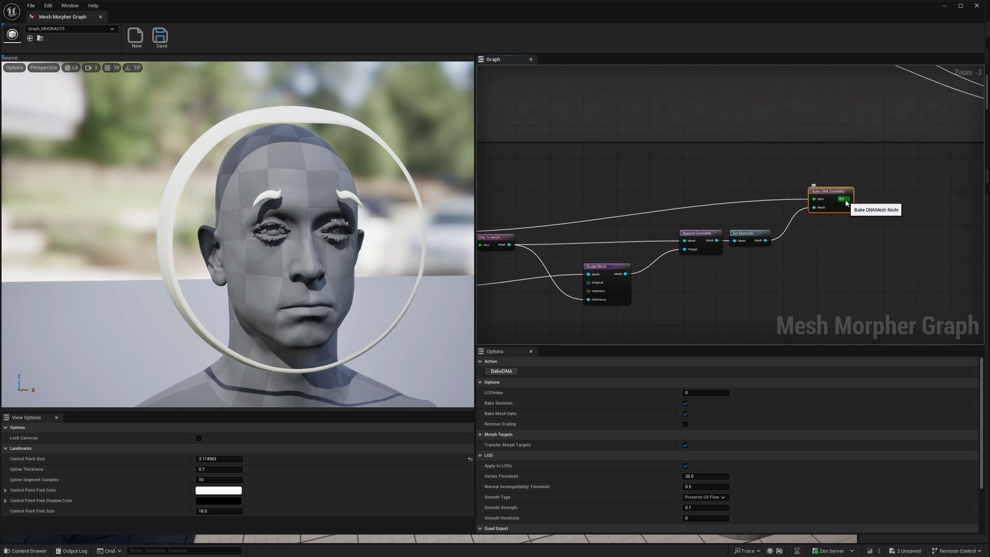
{"action": "left_click_drag", "start_coordinate": [846, 201], "coordinate": [810, 272]}
{"action": "left_click", "coordinate": [830, 293]}
{"action": "left_click", "coordinate": [697, 374]}
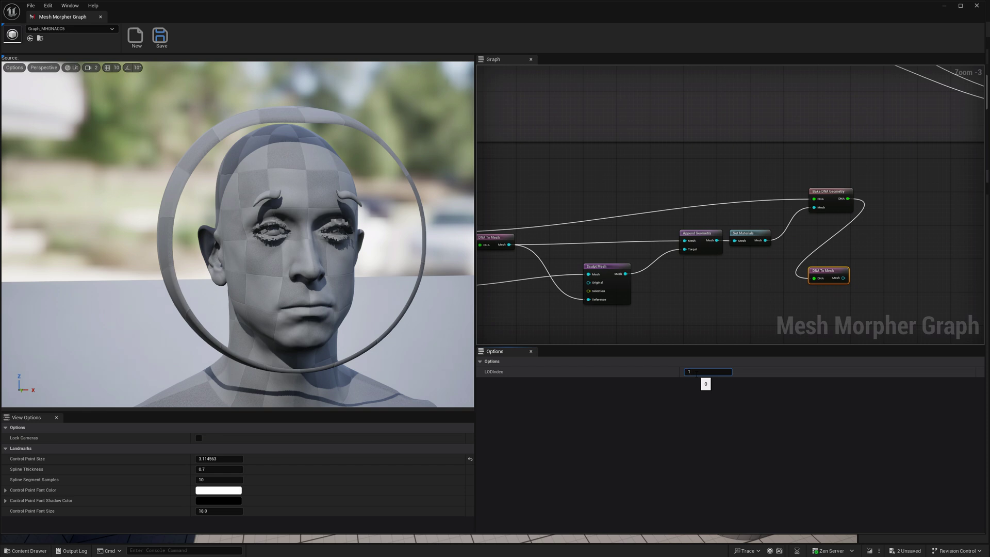
{"action": "key", "text": "Return"}
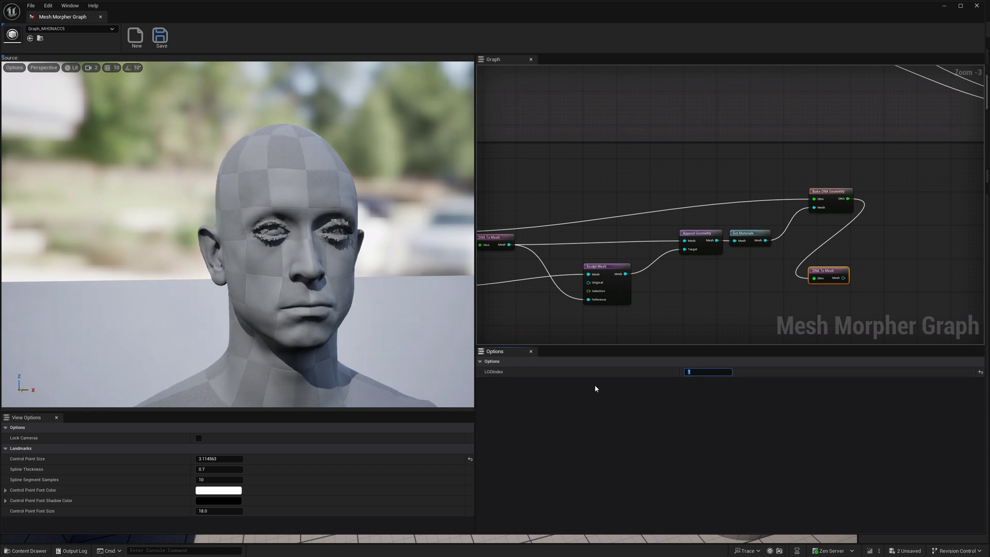
Step: Add a second Append Geometry node with the new DNA To Mesh output as its Mesh input
{"action": "left_click", "coordinate": [772, 304]}
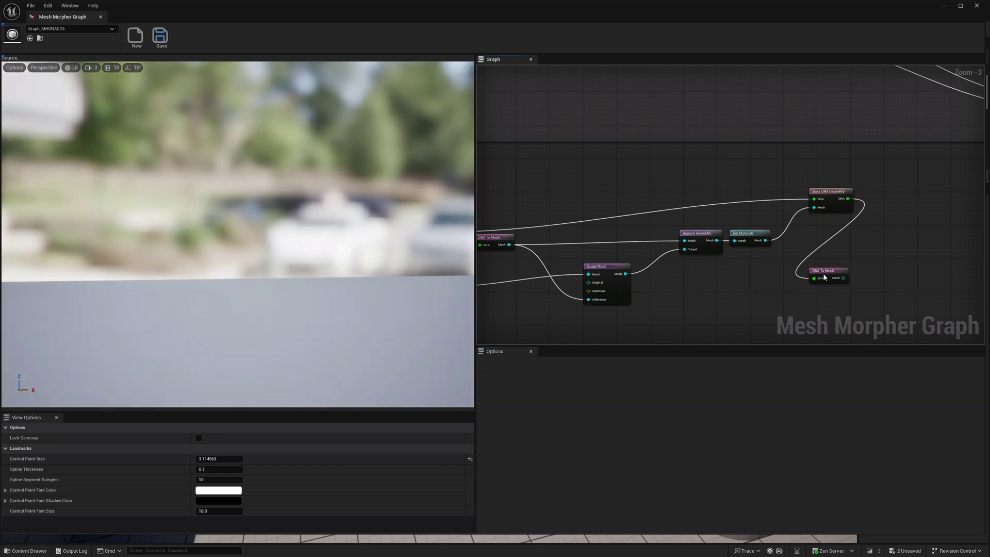
{"action": "left_click_drag", "start_coordinate": [824, 278], "coordinate": [853, 295]}
{"action": "type", "text": "appe"}
{"action": "key", "text": "Return"}
{"action": "right_click_drag", "start_coordinate": [785, 296], "coordinate": [756, 268]}
Step: Check the first Append Geometry node and connect the Sculpt Mesh output to the Target of the second Append Geometry node
{"action": "mouse_move", "coordinate": [763, 209]}
{"action": "left_mouse_down"}
{"action": "mouse_move", "coordinate": [849, 278]}
{"action": "mouse_move", "coordinate": [783, 275]}
{"action": "left_mouse_up"}
{"action": "left_click", "coordinate": [718, 264]}
{"action": "right_click_drag", "start_coordinate": [690, 255], "coordinate": [702, 253]}
{"action": "mouse_move", "coordinate": [635, 240]}
{"action": "left_mouse_down"}
{"action": "mouse_move", "coordinate": [864, 275]}
{"action": "mouse_move", "coordinate": [771, 279]}
{"action": "left_mouse_up"}
{"action": "mouse_move", "coordinate": [672, 279]}
{"action": "right_mouse_down"}
{"action": "mouse_move", "coordinate": [819, 256]}
{"action": "mouse_move", "coordinate": [751, 234]}
{"action": "mouse_move", "coordinate": [687, 236]}
{"action": "mouse_move", "coordinate": [772, 234]}
{"action": "right_mouse_up"}
{"action": "left_click", "coordinate": [588, 224]}
{"action": "left_click", "coordinate": [720, 181]}
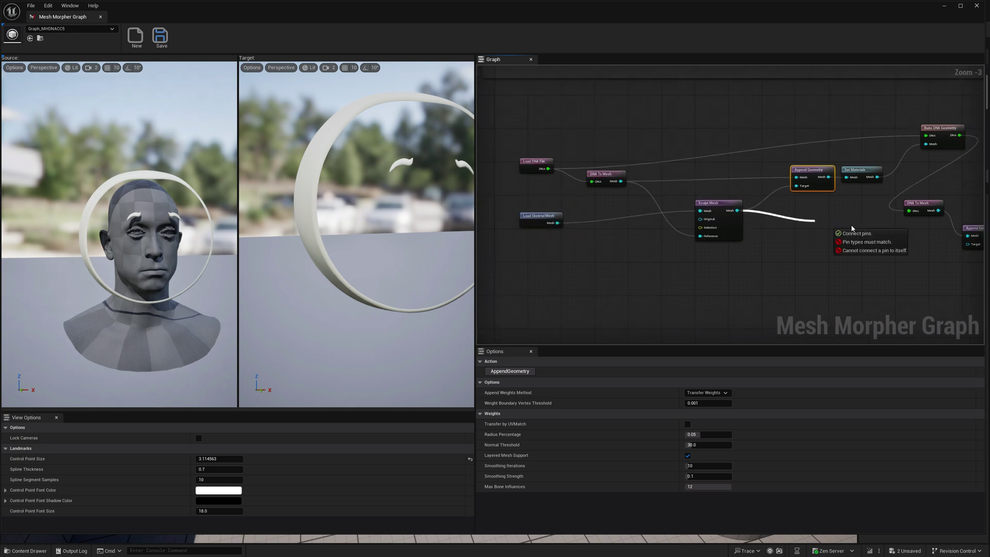
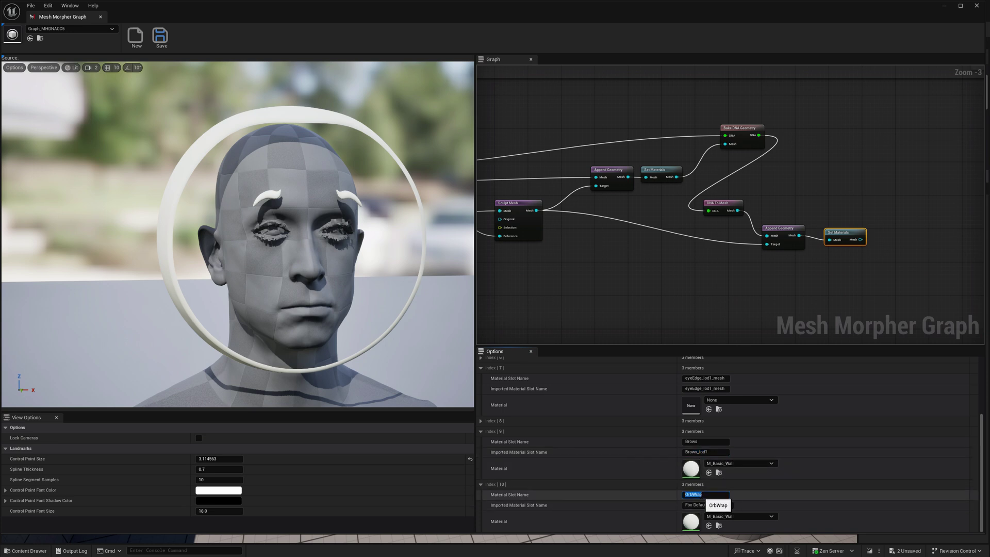
Step: In the second Set Materials node, set both names of slot 9 to Brows_lod1 and both names of slot 10 to OrbWrap_lod1
{"action": "key", "text": "ctrl+c"}
{"action": "left_click", "coordinate": [705, 442]}
{"action": "key", "text": "ctrl+v"}
{"action": "left_click", "coordinate": [705, 496]}
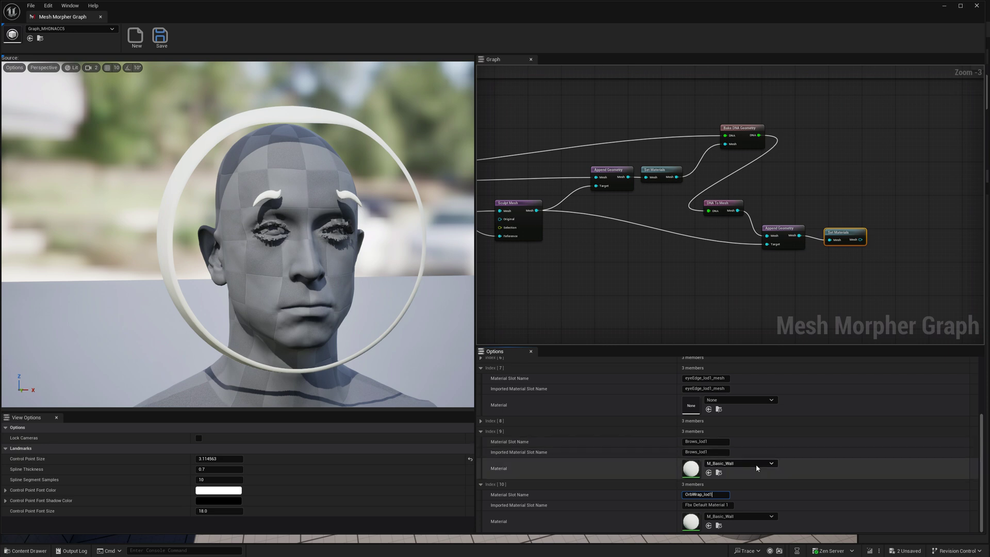
{"action": "left_click", "coordinate": [721, 506]}
{"action": "key", "text": "ctrl+v"}
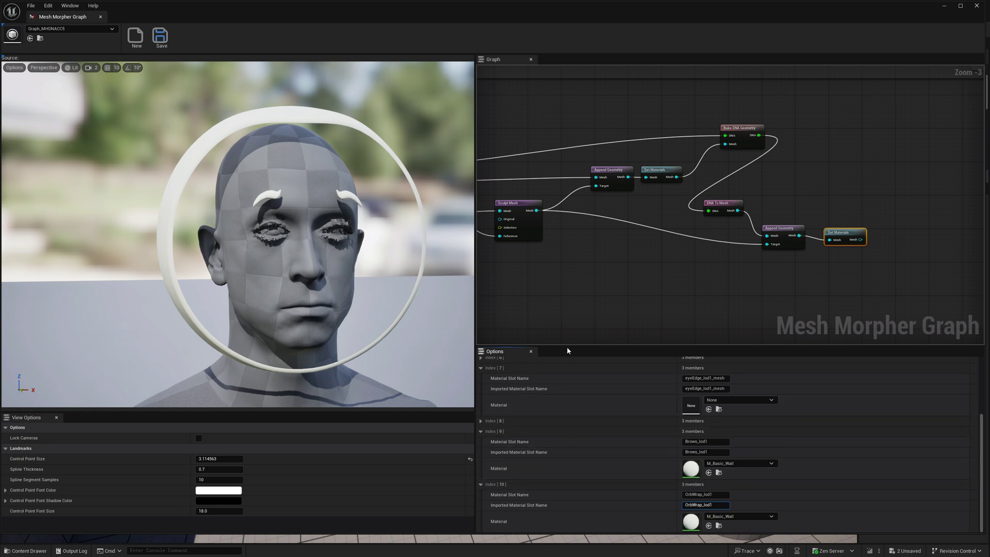
{"action": "left_click", "coordinate": [771, 509]}
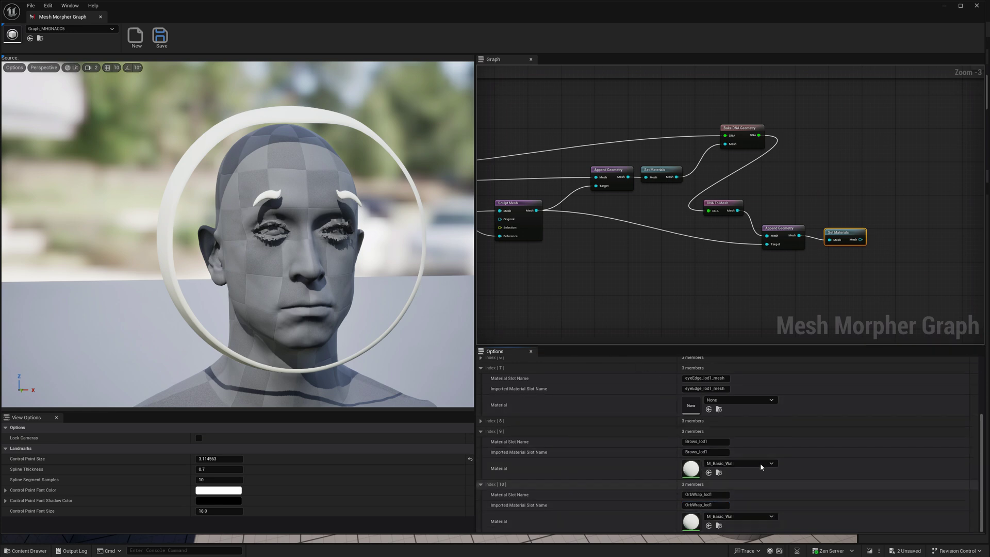
Step: Add a second Bake DNA Geometry node fed by the first one's DNA output and set its LODIndex to 1
{"action": "left_click", "coordinate": [769, 301]}
{"action": "right_click_drag", "start_coordinate": [796, 282], "coordinate": [771, 301]}
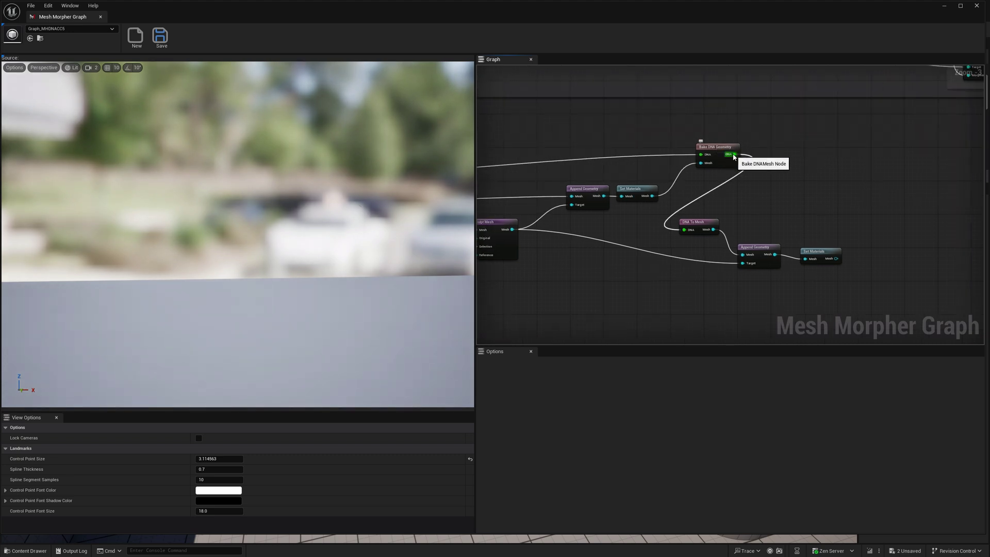
{"action": "left_click_drag", "start_coordinate": [733, 155], "coordinate": [884, 240]}
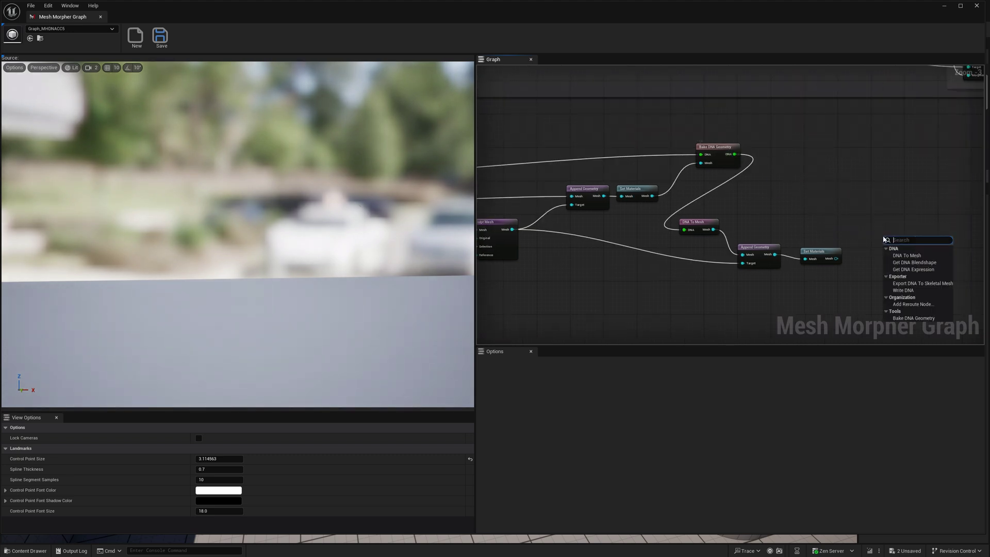
{"action": "type", "text": "bake"}
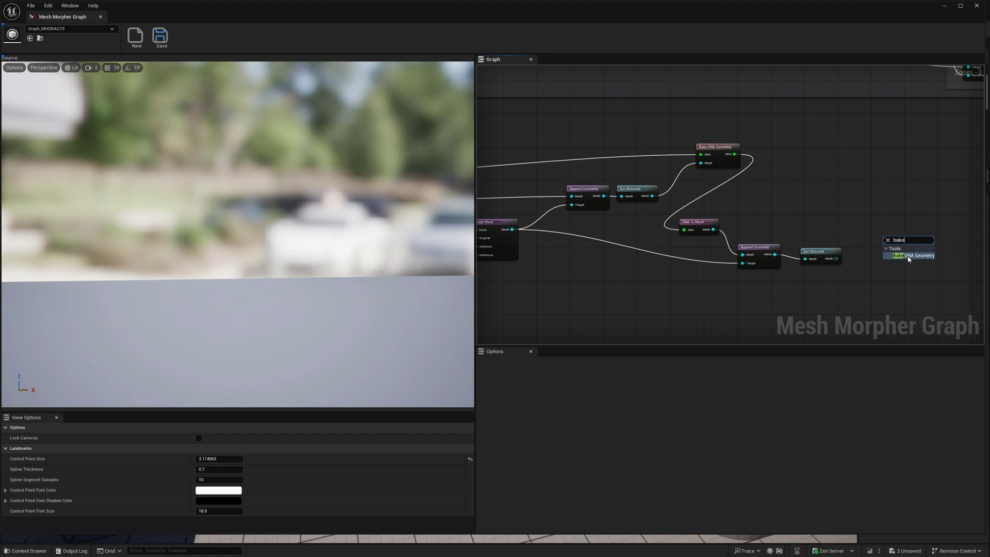
{"action": "left_click", "coordinate": [908, 259]}
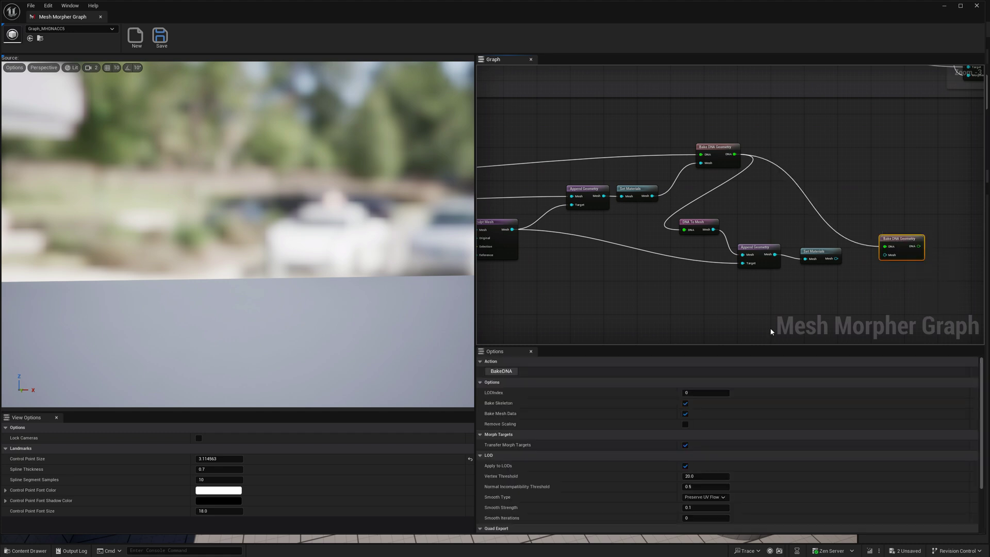
{"action": "left_click", "coordinate": [710, 393]}
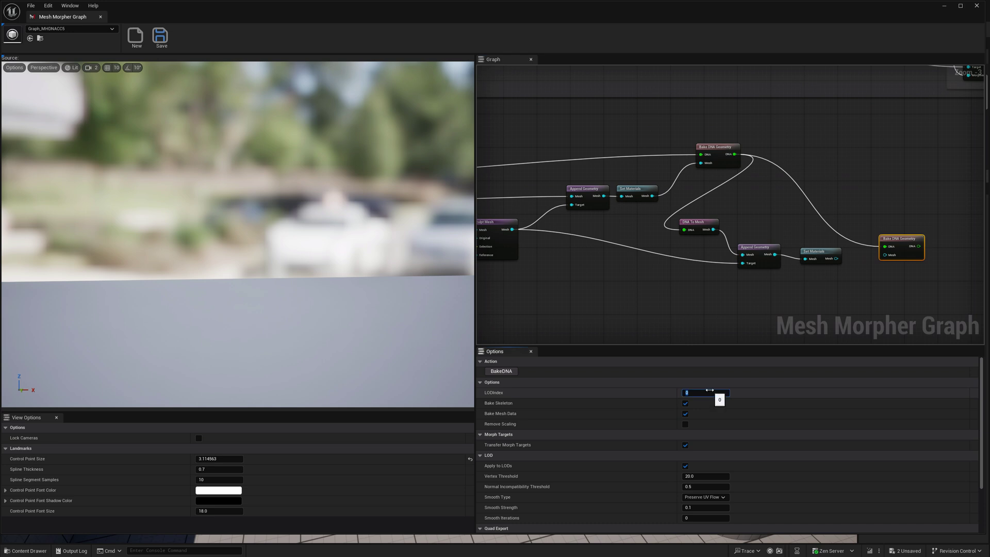
{"action": "key", "text": "Return"}
Step: Check the LOD 1 material slots, connect the second Set Materials output to the new Bake DNA Geometry's Mesh input, and bake the DNA
{"action": "left_click", "coordinate": [827, 256]}
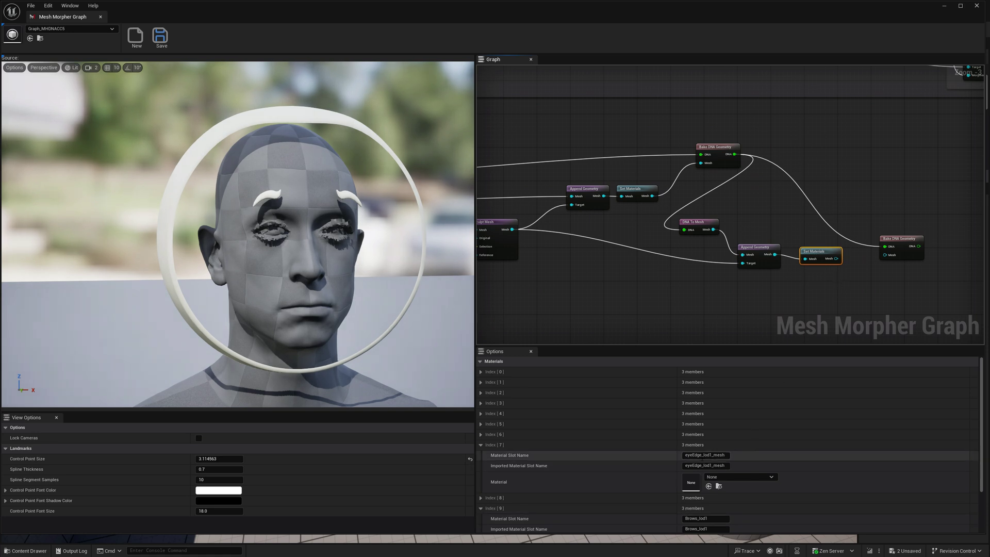
{"action": "scroll", "coordinate": [565, 472], "scroll_direction": "down", "scroll_amount": 3}
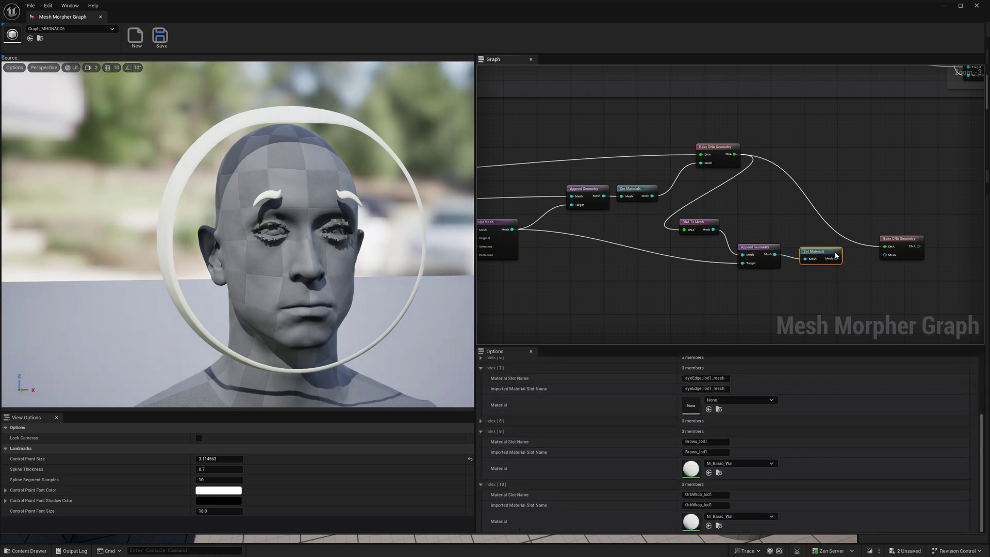
{"action": "scroll", "coordinate": [740, 430], "scroll_direction": "up", "scroll_amount": 3}
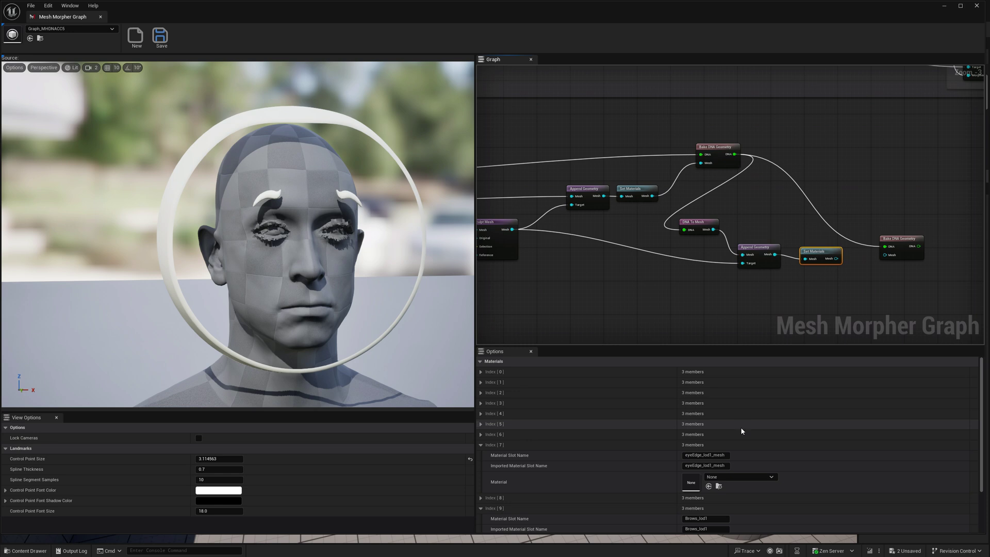
{"action": "scroll", "coordinate": [740, 432], "scroll_direction": "down", "scroll_amount": 3}
{"action": "mouse_move", "coordinate": [675, 321]}
{"action": "right_mouse_down"}
{"action": "mouse_move", "coordinate": [875, 323]}
{"action": "mouse_move", "coordinate": [655, 318]}
{"action": "right_mouse_up"}
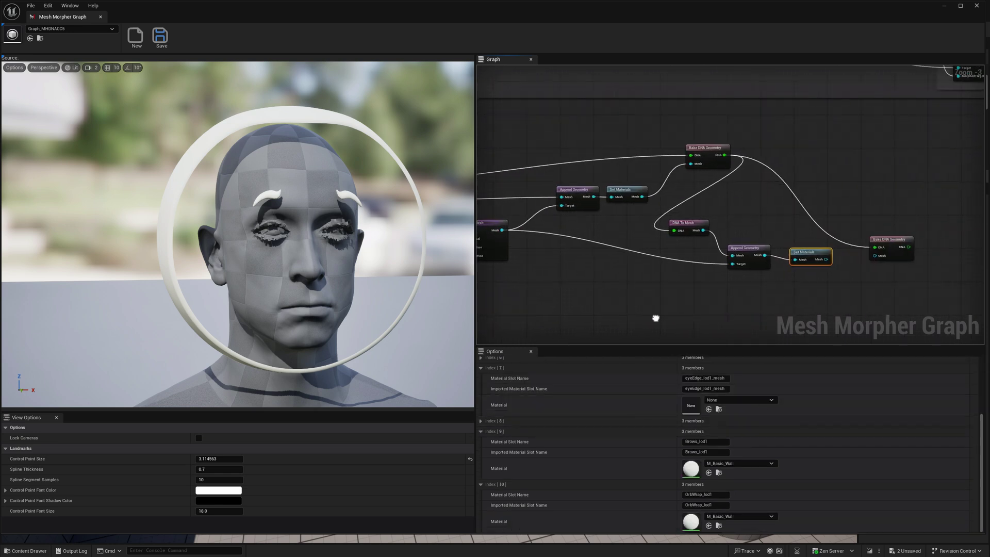
{"action": "left_click", "coordinate": [694, 224]}
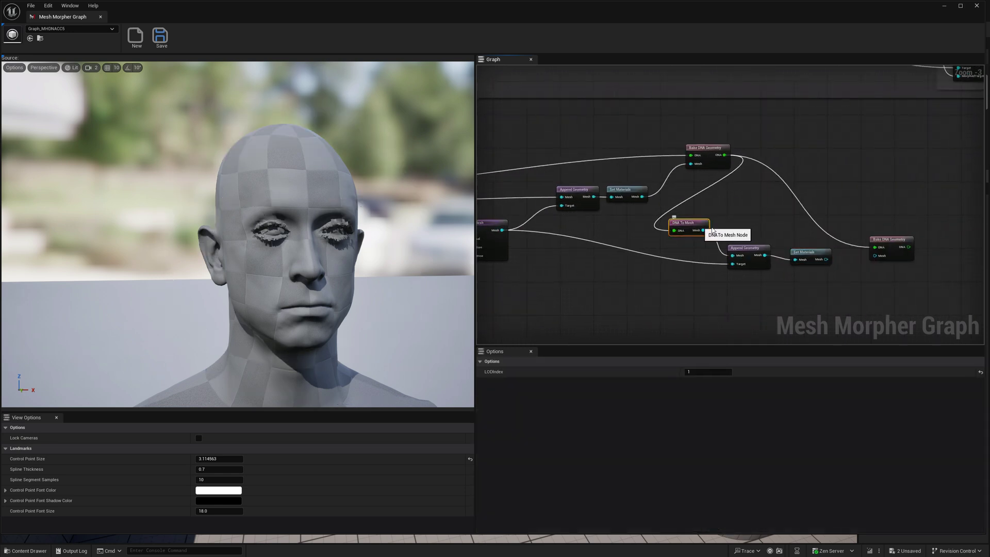
{"action": "left_click", "coordinate": [811, 255]}
{"action": "left_click_drag", "start_coordinate": [825, 260], "coordinate": [883, 260]}
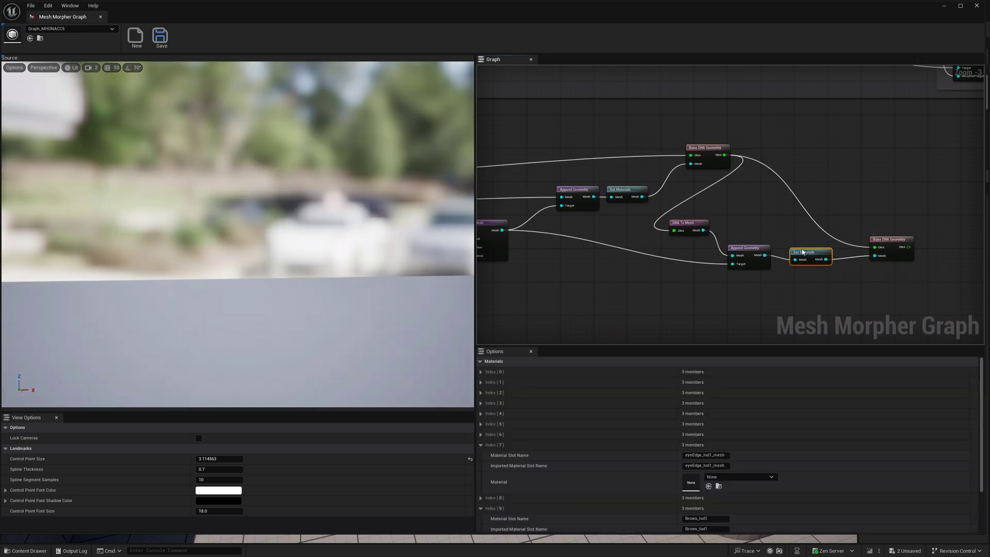
{"action": "left_click", "coordinate": [891, 243]}
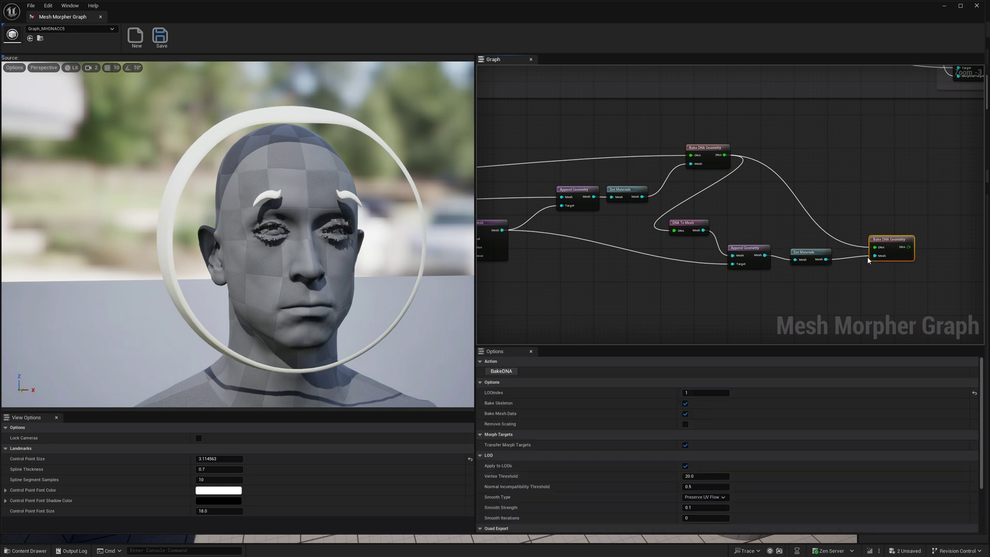
{"action": "left_click", "coordinate": [501, 371]}
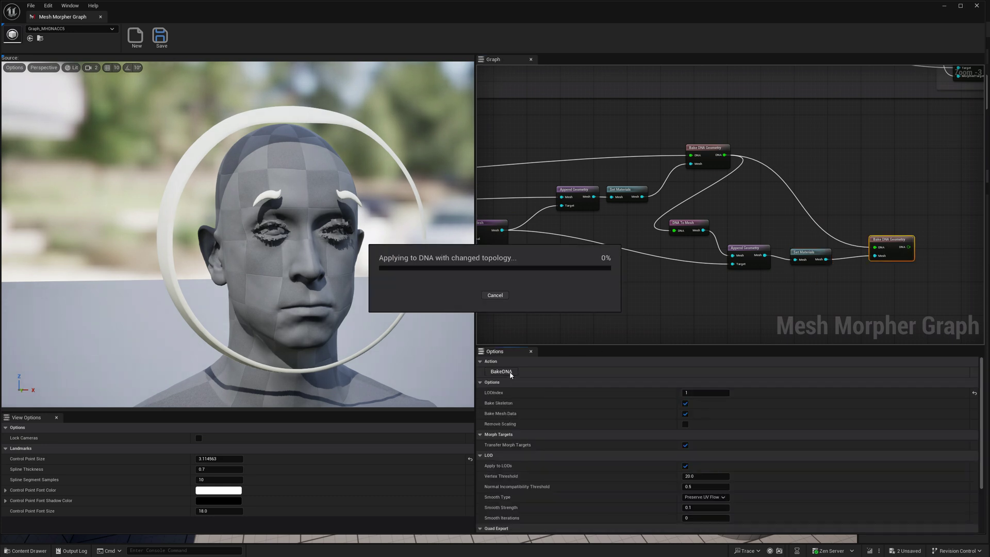
Step: Add a Write DNA node fed by the second Bake DNA Geometry node's DNA output
{"action": "right_click_drag", "start_coordinate": [717, 312], "coordinate": [624, 313]}
{"action": "right_click", "coordinate": [822, 256]}
{"action": "type", "text": "wr"}
{"action": "key", "text": "Escape"}
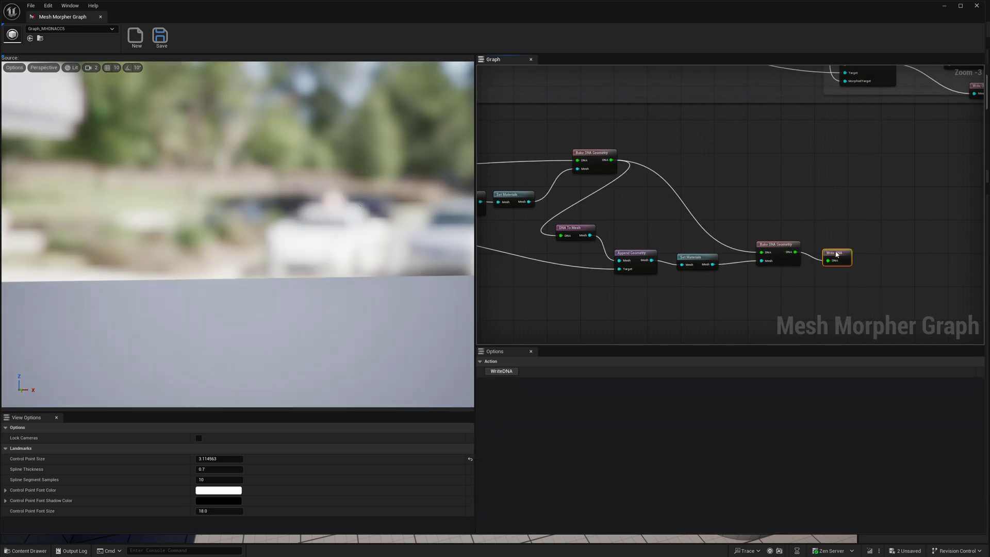
{"action": "left_click_drag", "start_coordinate": [836, 251], "coordinate": [831, 243]}
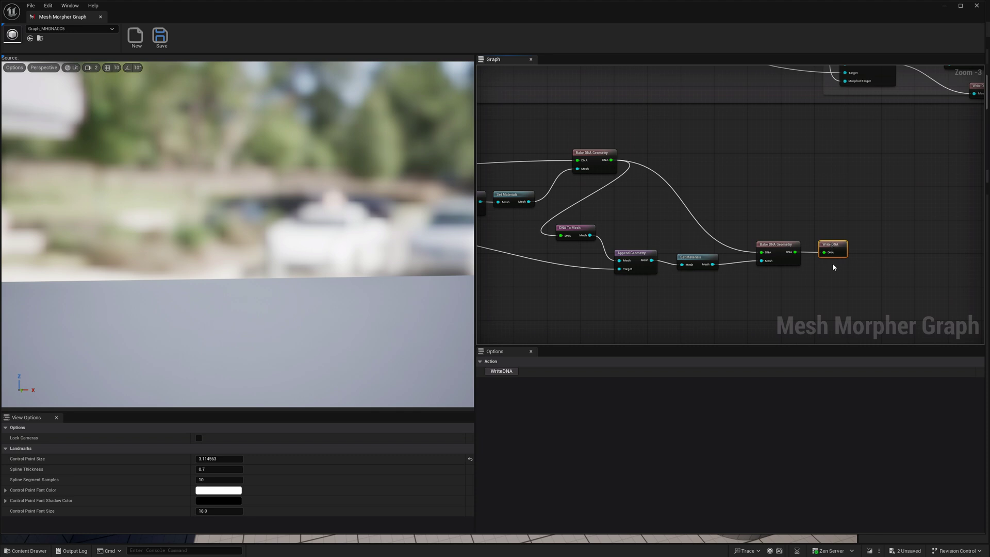
Step: Write the DNA to head.dna in the TestDNA folder, replacing the existing file
{"action": "left_click", "coordinate": [499, 371]}
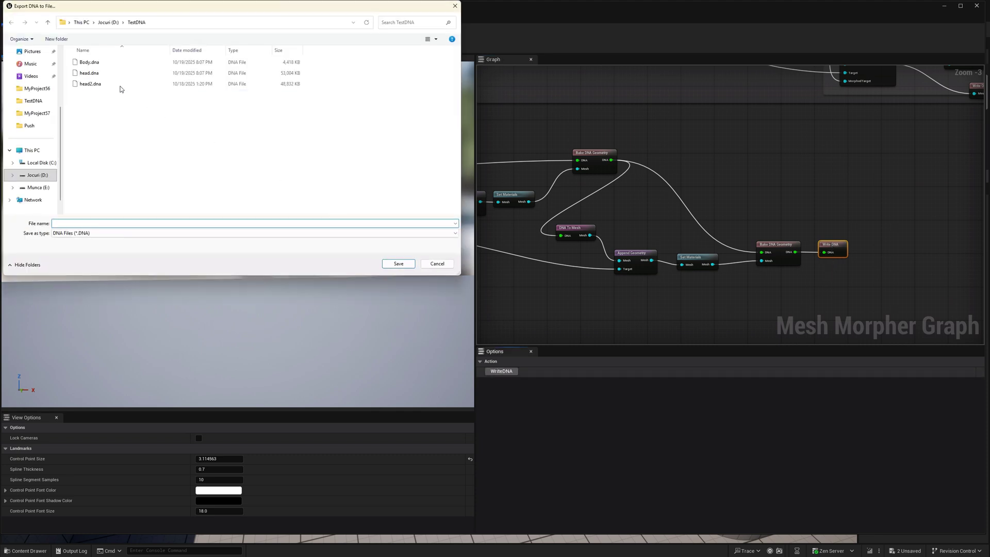
{"action": "left_click", "coordinate": [104, 73]}
{"action": "left_click", "coordinate": [398, 263]}
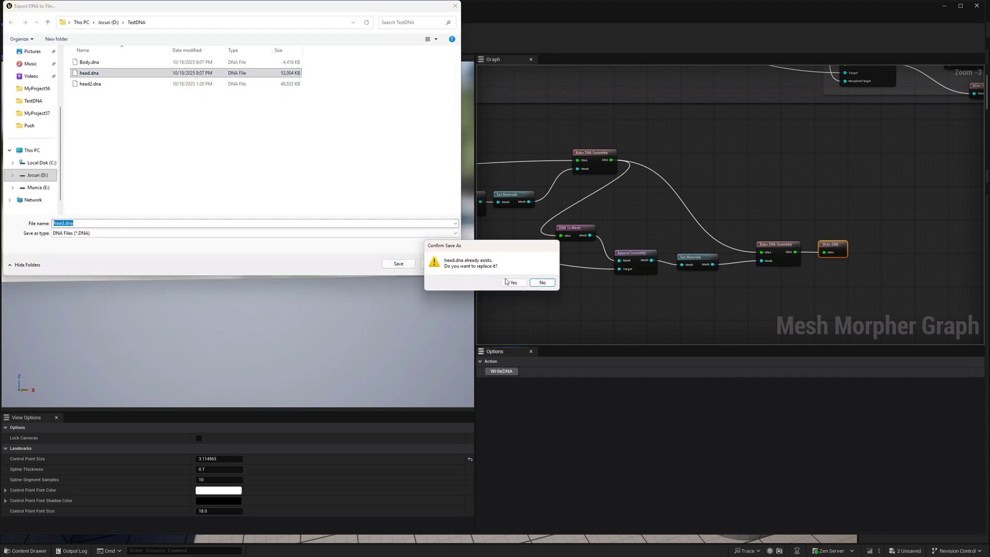
{"action": "left_click", "coordinate": [508, 279]}
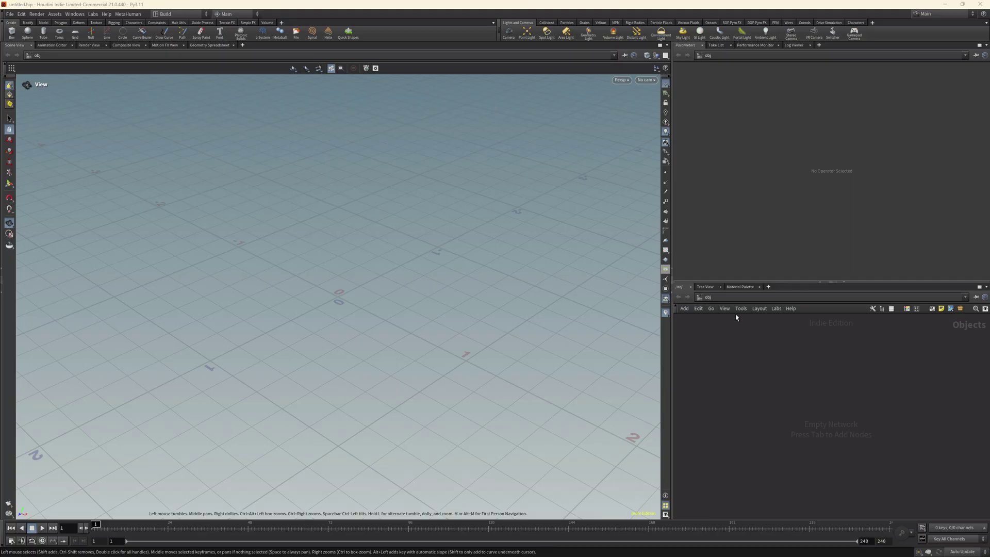
Step: Switch to Houdini, create a Geometry object in the empty scene, and go inside its network
{"action": "key", "text": "Tab"}
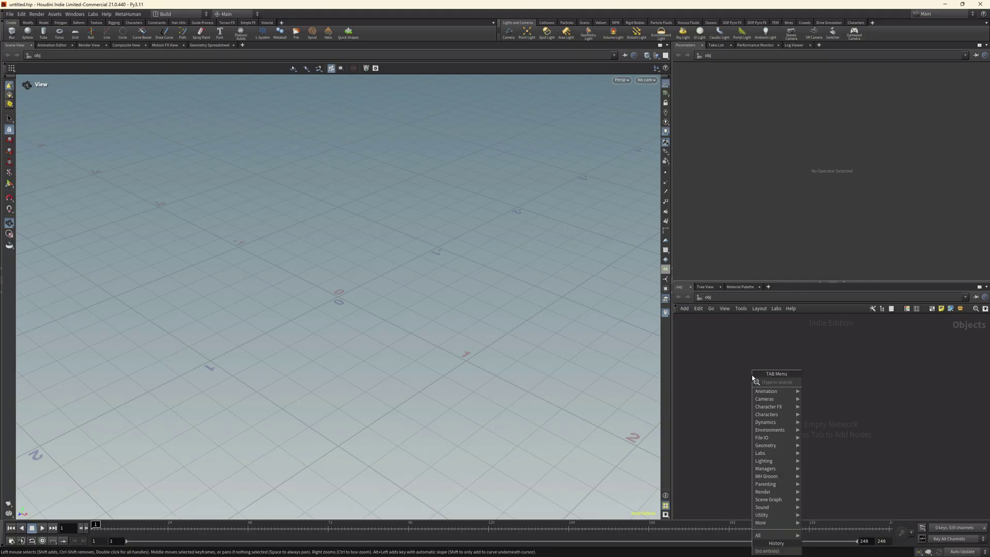
{"action": "mouse_move", "coordinate": [773, 471]}
{"action": "left_click", "coordinate": [827, 469]}
{"action": "left_click", "coordinate": [806, 388]}
{"action": "double_click", "coordinate": [806, 388]}
Step: Add a MetaHuman Character Rig node inside the geometry network
{"action": "key", "text": "Tab"}
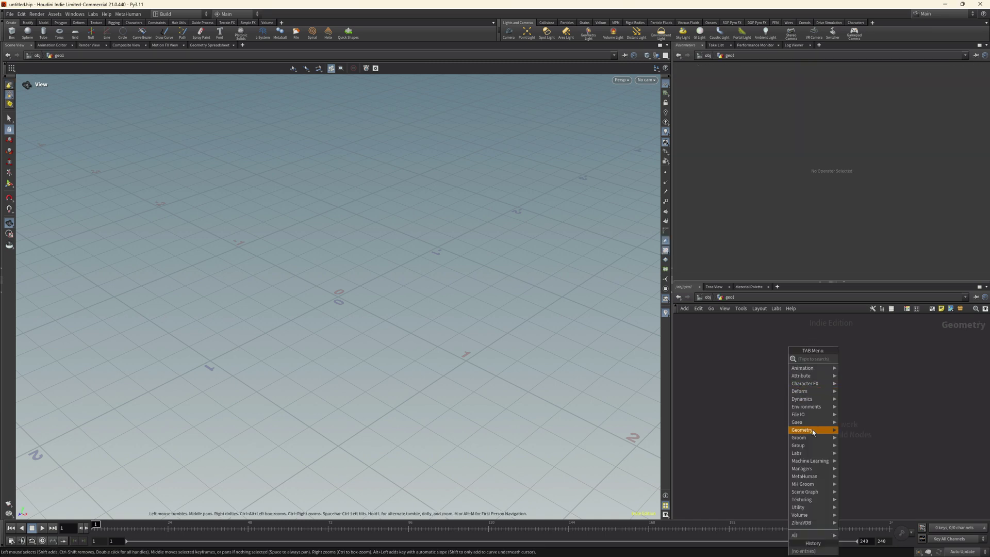
{"action": "mouse_move", "coordinate": [812, 476]}
{"action": "mouse_move", "coordinate": [865, 478]}
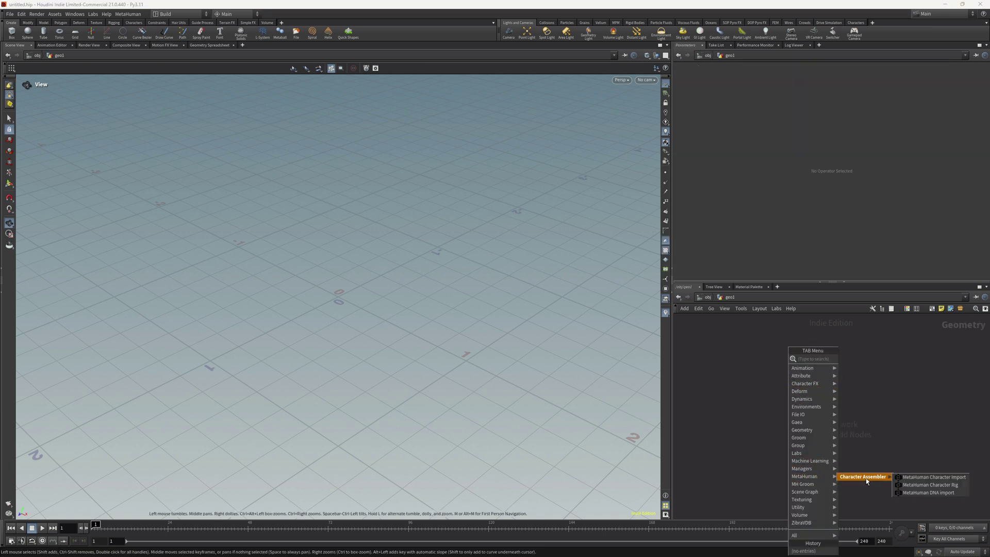
{"action": "left_click", "coordinate": [915, 486]}
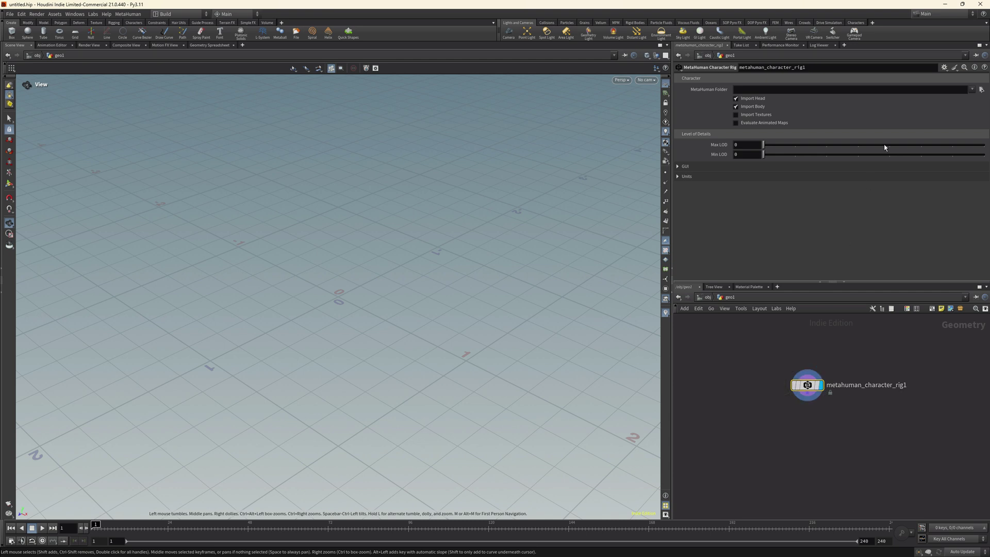
Step: Set the rig node's MetaHuman Folder to D:/TestDNA/
{"action": "left_click", "coordinate": [981, 89]}
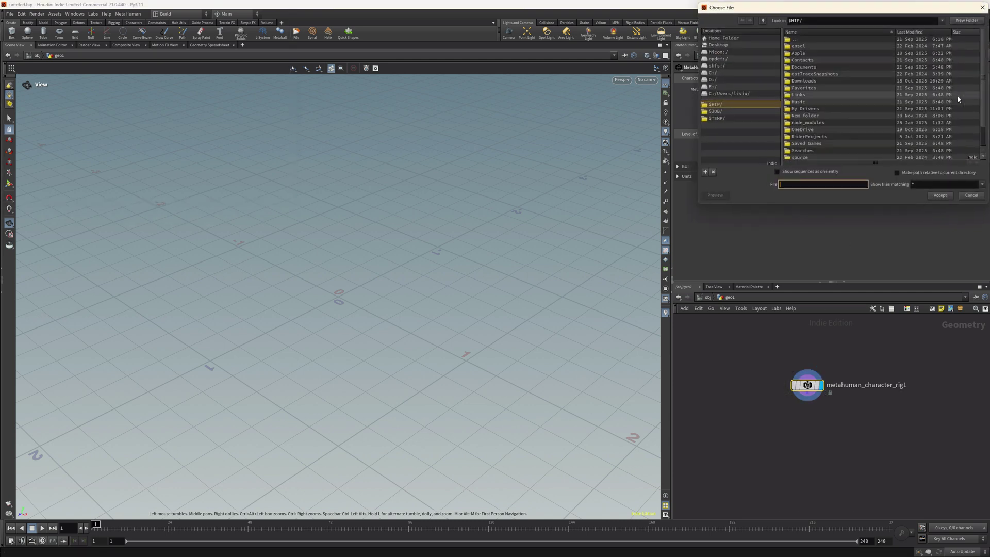
{"action": "left_click", "coordinate": [717, 80]}
{"action": "left_click", "coordinate": [805, 143]}
{"action": "double_click", "coordinate": [805, 142]}
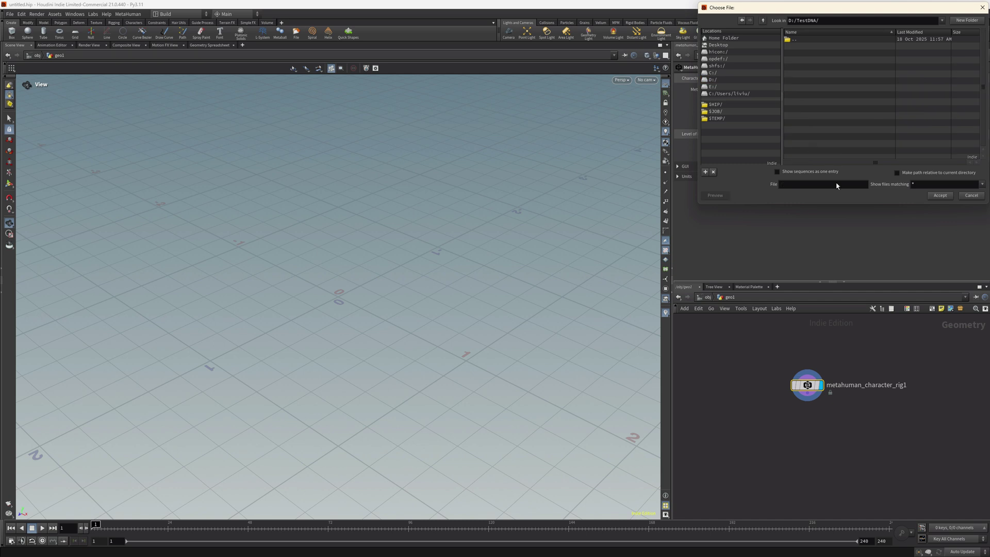
{"action": "left_click", "coordinate": [933, 197]}
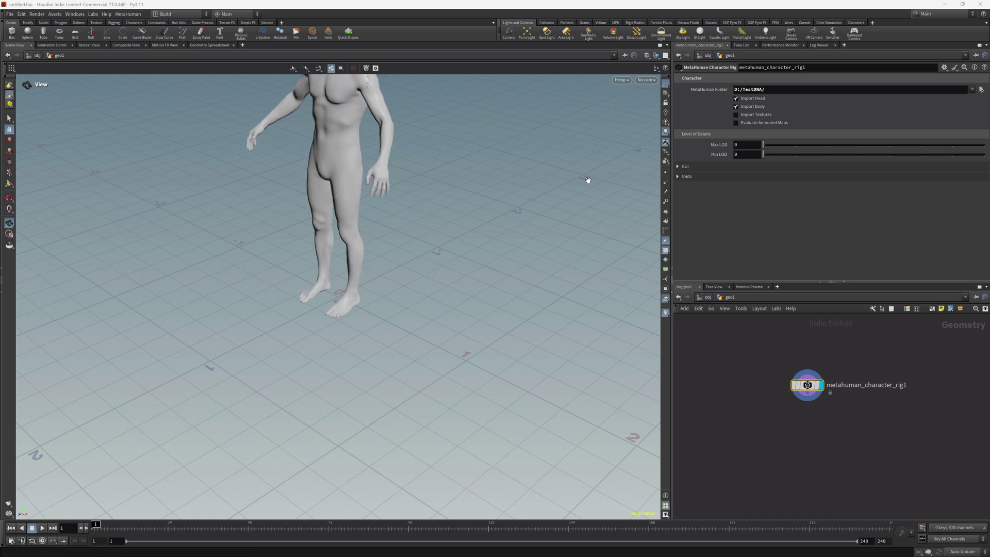
Step: Examine the imported character's head with the appended brows and orb meshes up close from the front
{"action": "scroll", "coordinate": [420, 146], "scroll_direction": "down", "scroll_amount": 3}
{"action": "middle_click_drag", "start_coordinate": [426, 157], "coordinate": [509, 303]}
{"action": "scroll", "coordinate": [454, 229], "scroll_direction": "up", "scroll_amount": 4}
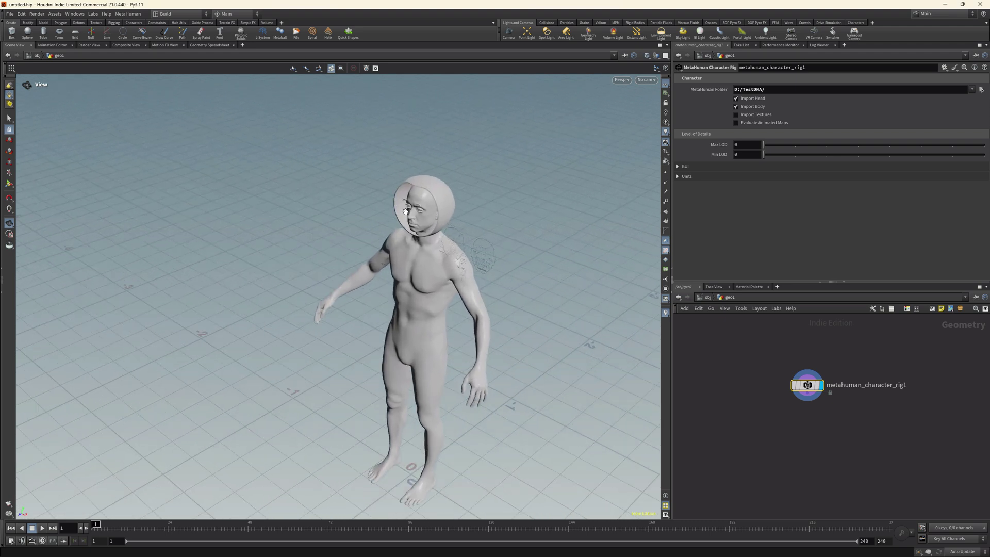
{"action": "scroll", "coordinate": [405, 211], "scroll_direction": "up", "scroll_amount": 5}
{"action": "left_click_drag", "start_coordinate": [405, 211], "coordinate": [490, 200]}
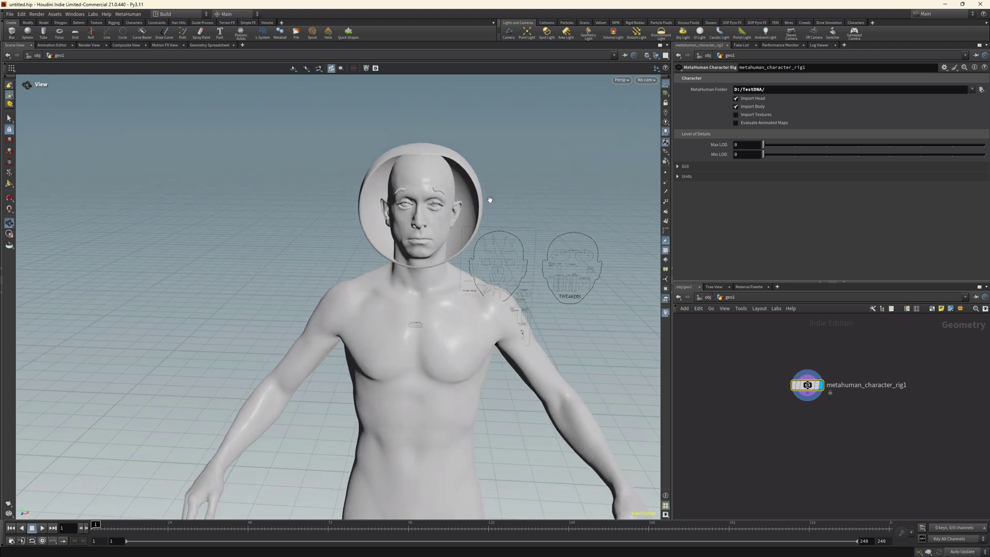
{"action": "scroll", "coordinate": [490, 199], "scroll_direction": "up", "scroll_amount": 8}
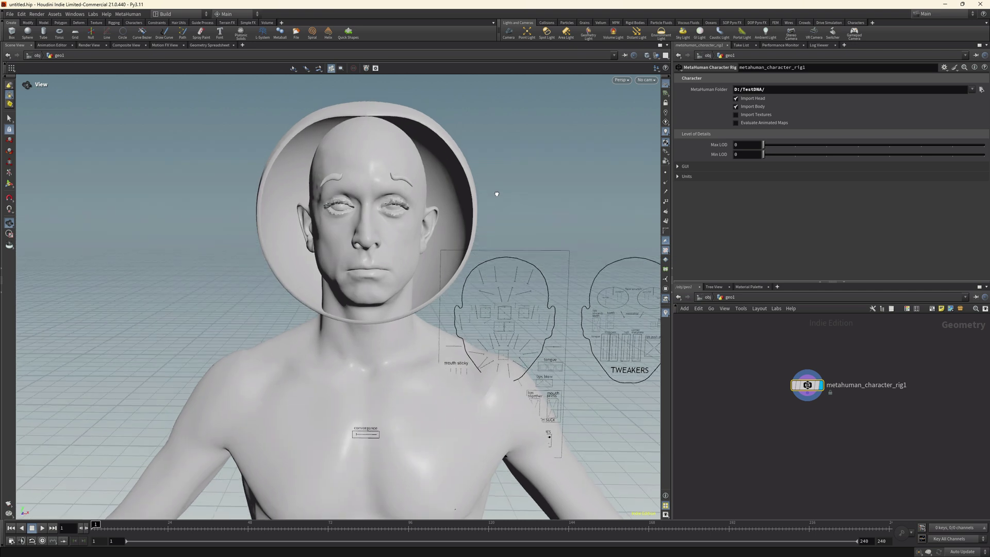
{"action": "mouse_move", "coordinate": [468, 192]}
{"action": "left_mouse_down"}
{"action": "mouse_move", "coordinate": [658, 225]}
{"action": "mouse_move", "coordinate": [626, 230]}
{"action": "mouse_move", "coordinate": [459, 204]}
{"action": "mouse_move", "coordinate": [467, 191]}
{"action": "left_mouse_up"}
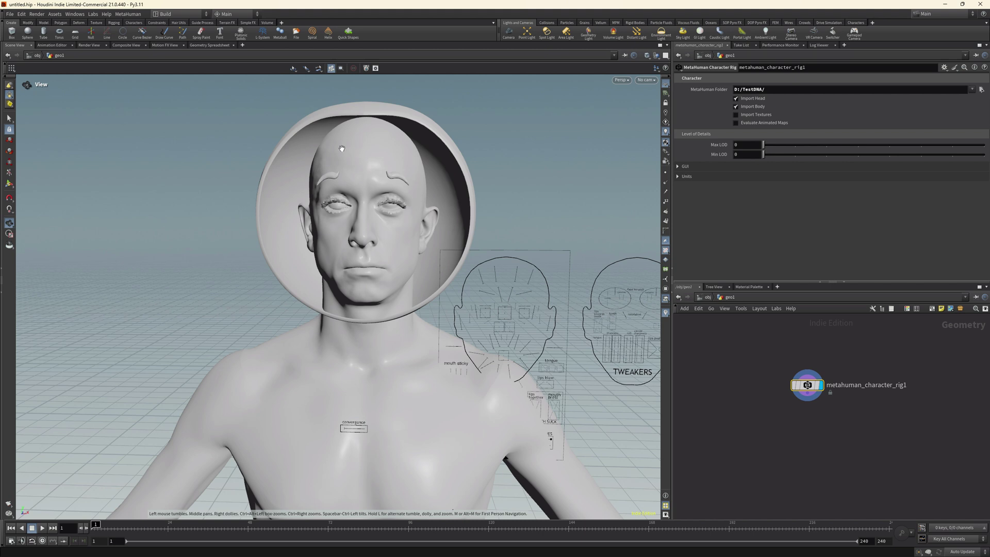
{"action": "mouse_move", "coordinate": [453, 180]}
{"action": "left_mouse_down"}
{"action": "mouse_move", "coordinate": [394, 189]}
{"action": "mouse_move", "coordinate": [541, 198]}
{"action": "mouse_move", "coordinate": [457, 182]}
{"action": "mouse_move", "coordinate": [441, 192]}
{"action": "left_mouse_up"}
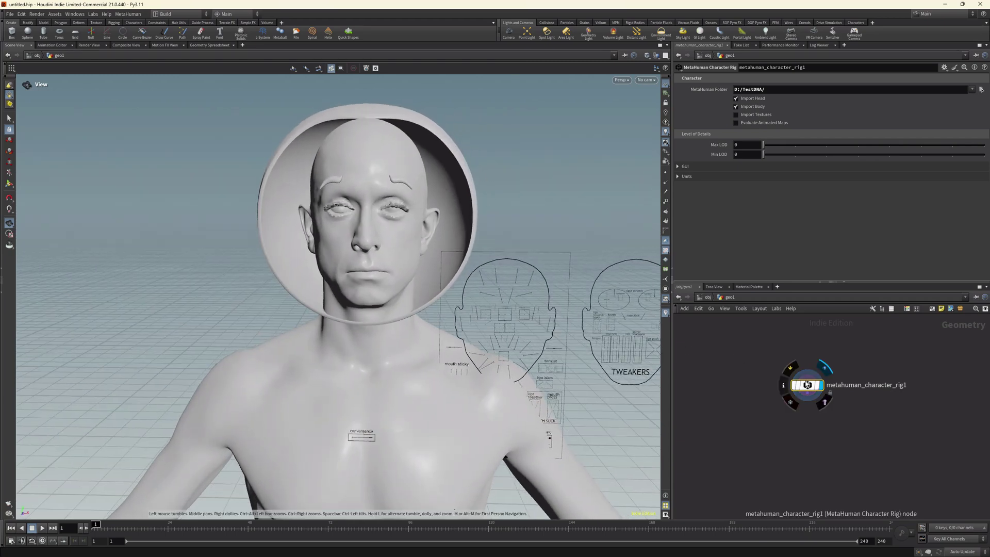
Step: Add an APEX Scene Animate node after the character rig and activate its Animate mode with the facial controls in close view
{"action": "left_click", "coordinate": [9, 173]}
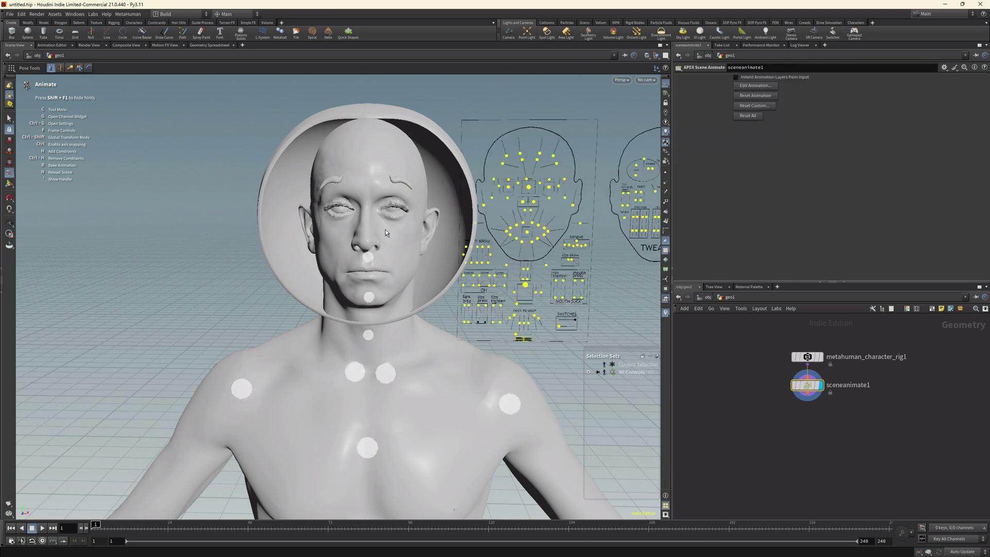
{"action": "key", "text": "Escape"}
{"action": "scroll", "coordinate": [397, 232], "scroll_direction": "up", "scroll_amount": 5}
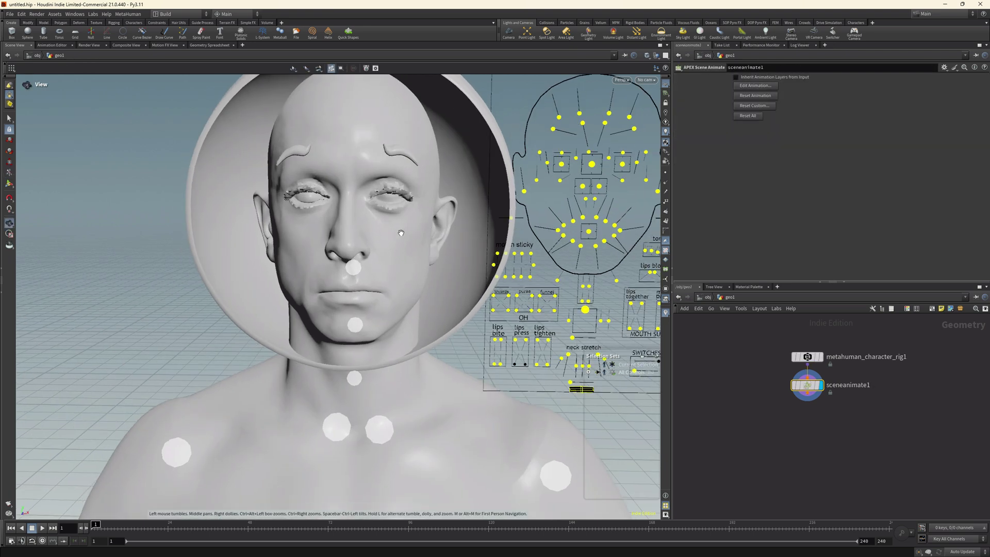
{"action": "key", "text": "Return"}
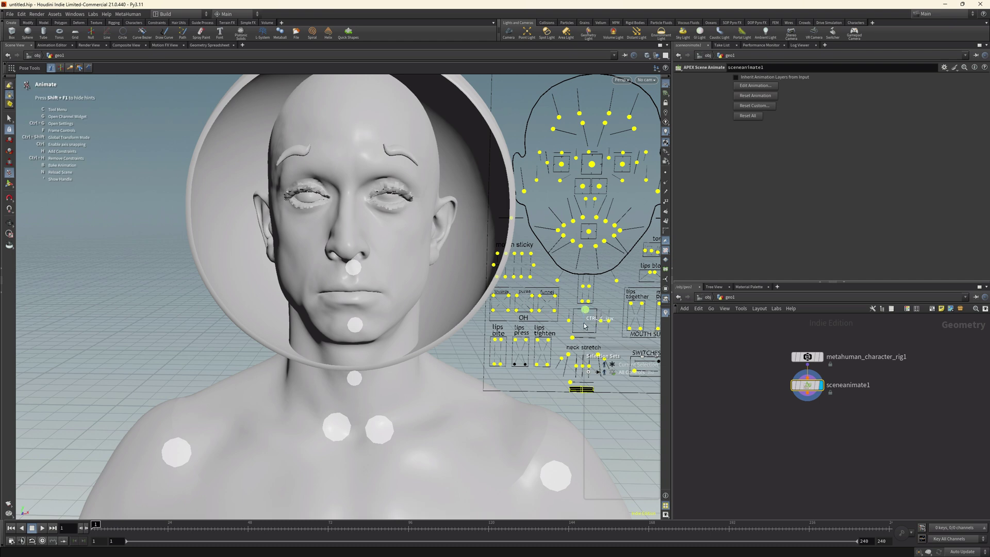
Step: Move the jaw and brow controls on the facial rig to test how the head and appended meshes deform
{"action": "mouse_move", "coordinate": [585, 310]}
{"action": "left_mouse_down"}
{"action": "mouse_move", "coordinate": [578, 330]}
{"action": "mouse_move", "coordinate": [591, 317]}
{"action": "mouse_move", "coordinate": [580, 329]}
{"action": "mouse_move", "coordinate": [581, 316]}
{"action": "left_mouse_up"}
{"action": "left_click", "coordinate": [583, 124]}
{"action": "left_click_drag", "start_coordinate": [584, 125], "coordinate": [607, 126]}
{"action": "left_click", "coordinate": [600, 139]}
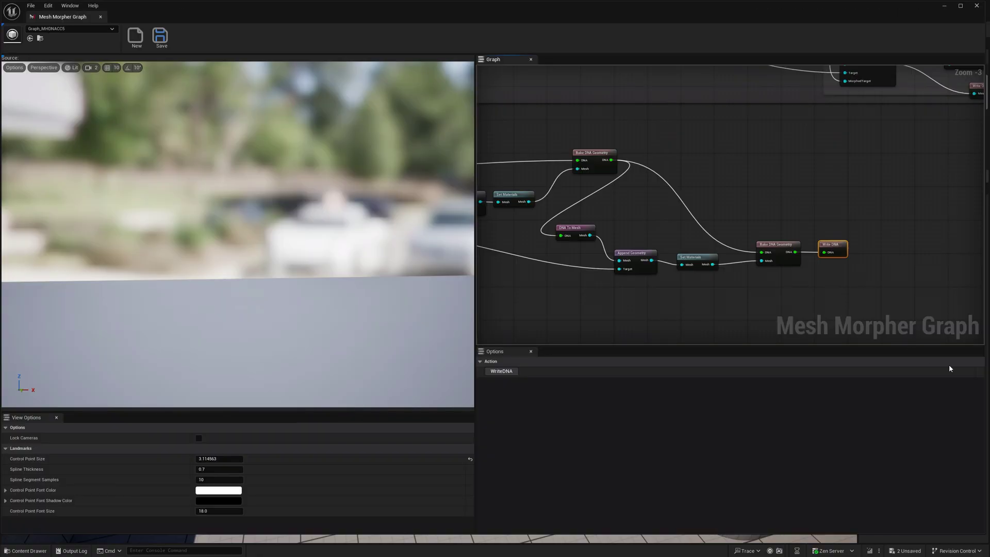
Step: Switch to Unreal Editor and open the NewMetaHumanCharacter asset from the MetaHumans content folder
{"action": "right_click_drag", "start_coordinate": [771, 314], "coordinate": [865, 297]}
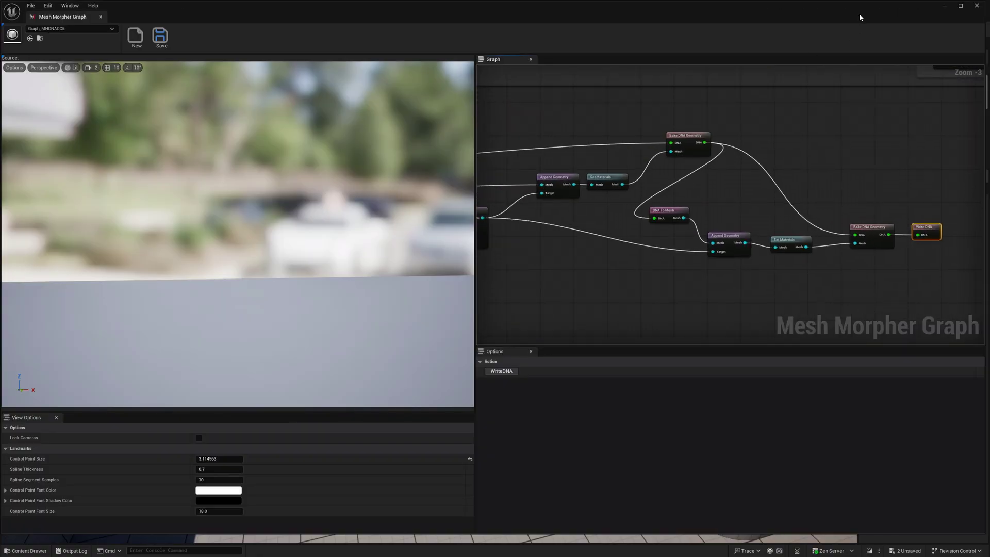
{"action": "left_click", "coordinate": [943, 6]}
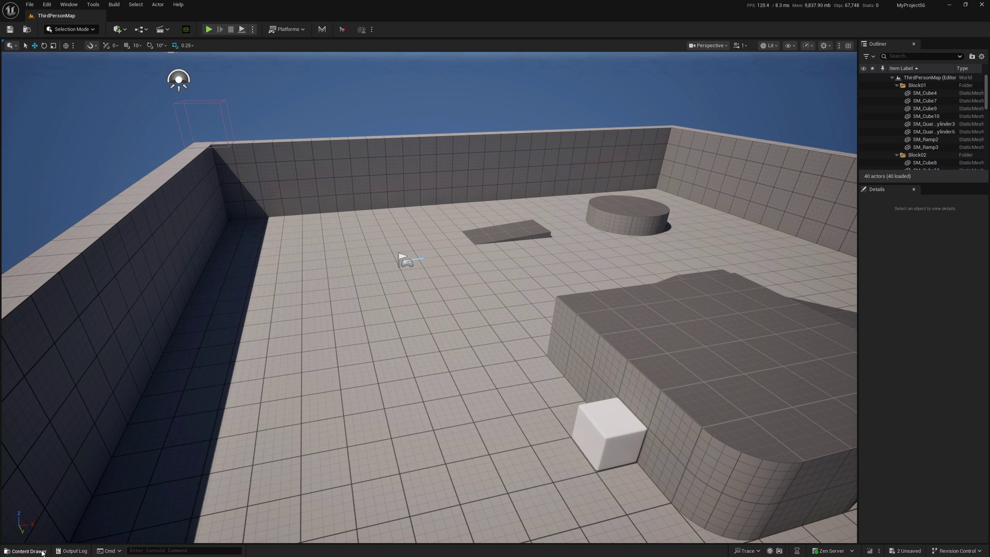
{"action": "left_click", "coordinate": [26, 550]}
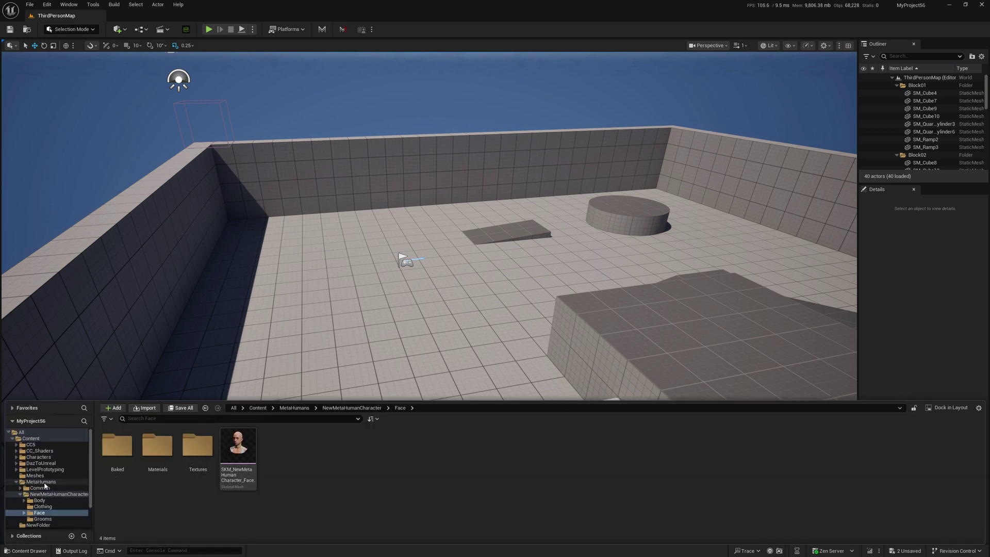
{"action": "left_click", "coordinate": [41, 482]}
{"action": "double_click", "coordinate": [200, 459]}
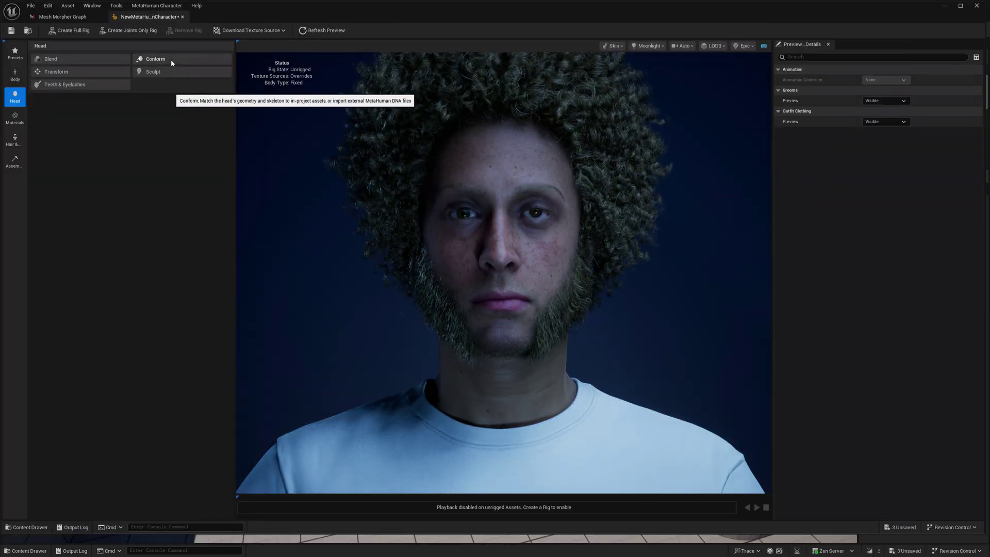
Step: Try to conform the character's head by importing D:/TestDNA/head.dna with Import Whole Rig enabled
{"action": "left_click", "coordinate": [165, 65]}
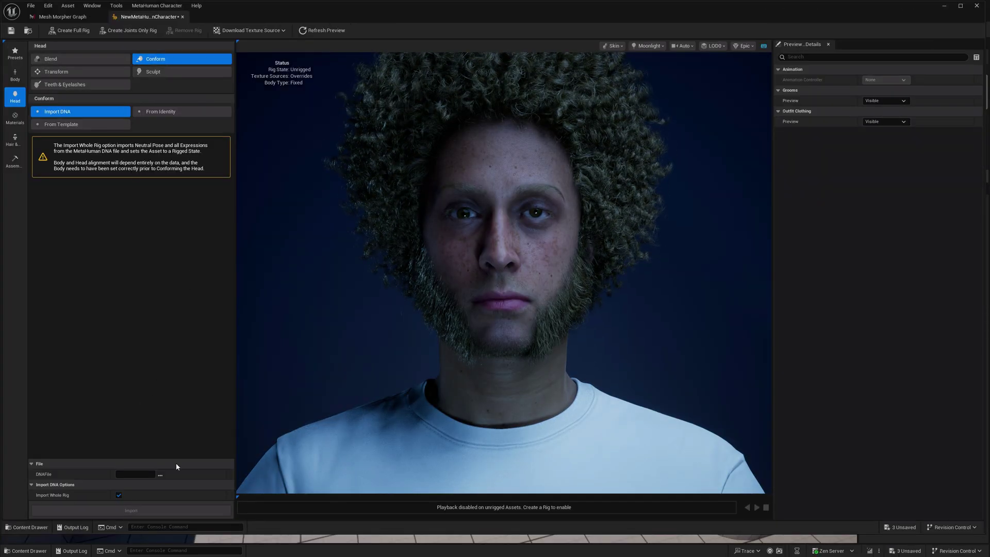
{"action": "left_click", "coordinate": [160, 474]}
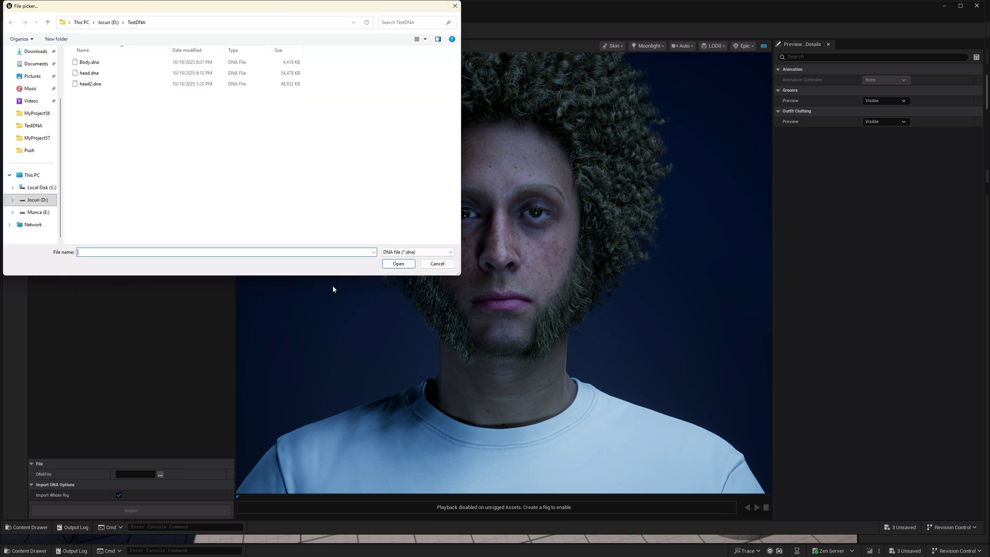
{"action": "left_click", "coordinate": [98, 74]}
{"action": "left_click", "coordinate": [399, 263]}
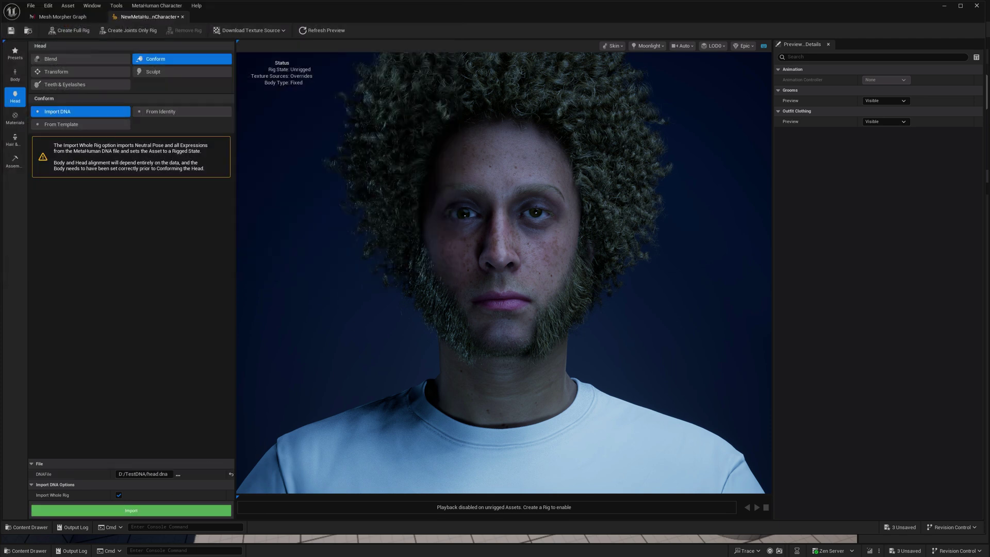
{"action": "left_click", "coordinate": [145, 509]}
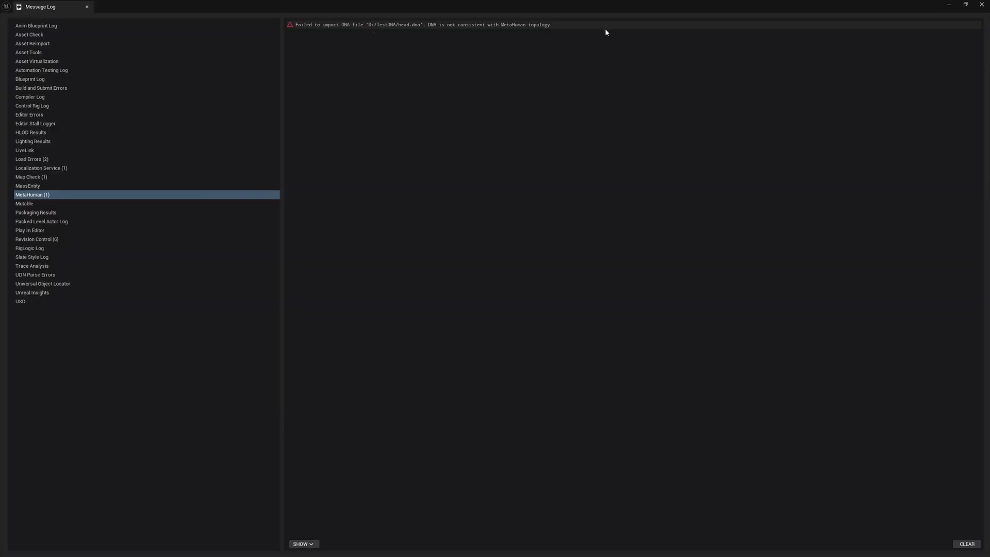
{"action": "left_click", "coordinate": [981, 5]}
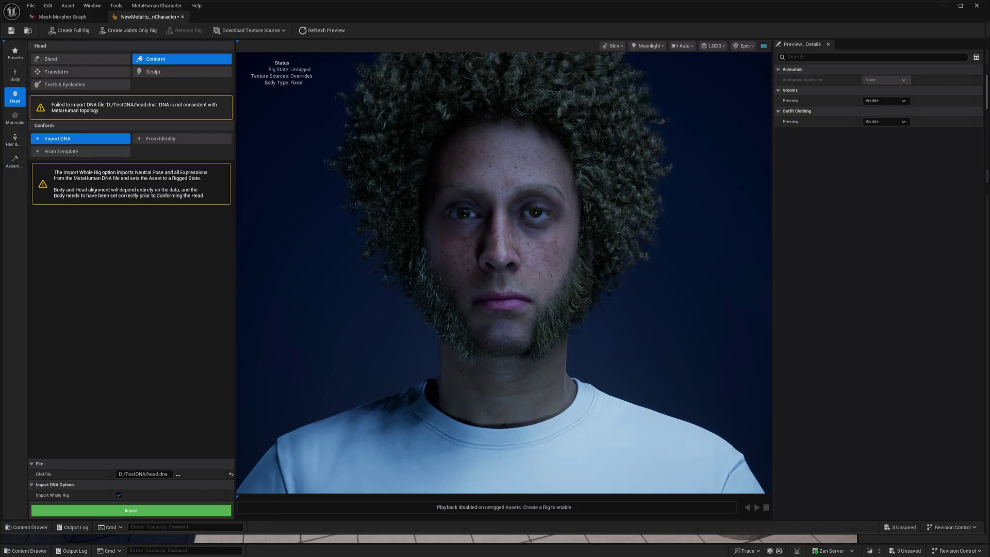
Step: Return to the Mesh Morpher graph and add an Export DNA To Skeletal Mesh node fed by the final Bake DNA Geometry node
{"action": "left_click", "coordinate": [70, 17]}
{"action": "mouse_move", "coordinate": [627, 246]}
{"action": "right_mouse_down"}
{"action": "mouse_move", "coordinate": [767, 232]}
{"action": "mouse_move", "coordinate": [644, 227]}
{"action": "right_mouse_up"}
{"action": "left_click", "coordinate": [581, 225]}
{"action": "right_click_drag", "start_coordinate": [744, 301], "coordinate": [269, 254]}
{"action": "right_click_drag", "start_coordinate": [701, 262], "coordinate": [727, 285]}
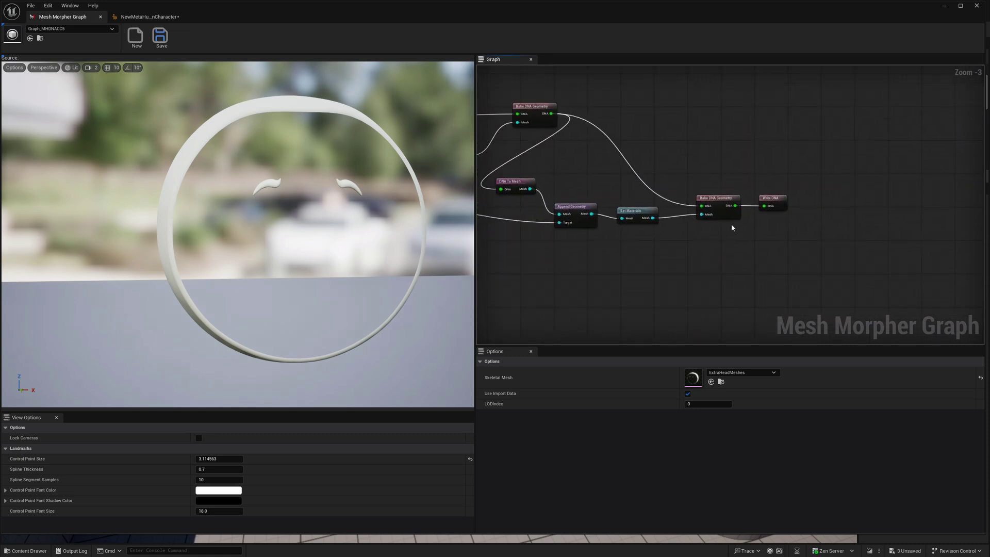
{"action": "left_click_drag", "start_coordinate": [734, 206], "coordinate": [777, 265]}
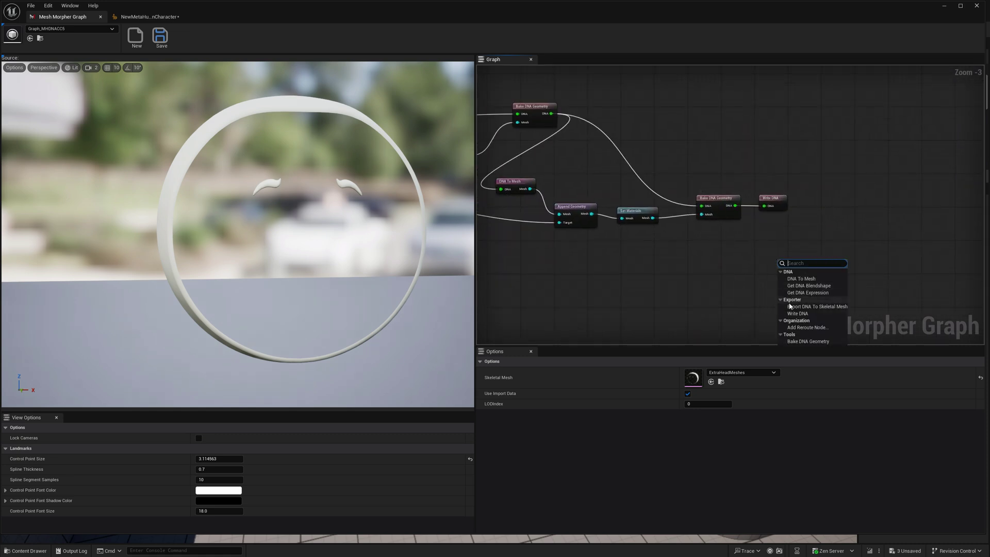
{"action": "left_click", "coordinate": [735, 238]}
{"action": "right_click_drag", "start_coordinate": [734, 237], "coordinate": [759, 263]}
{"action": "left_click_drag", "start_coordinate": [746, 231], "coordinate": [781, 269]}
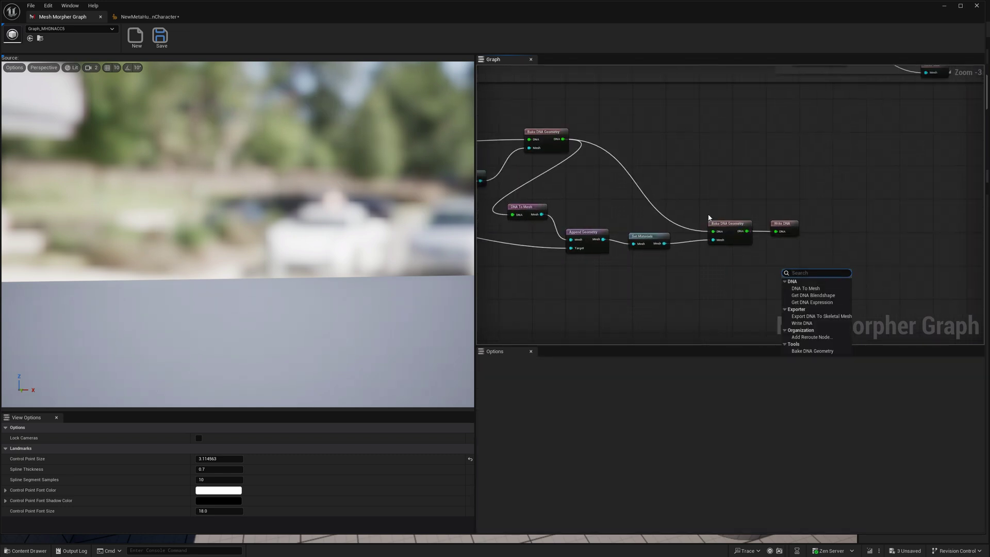
{"action": "left_click", "coordinate": [817, 317]}
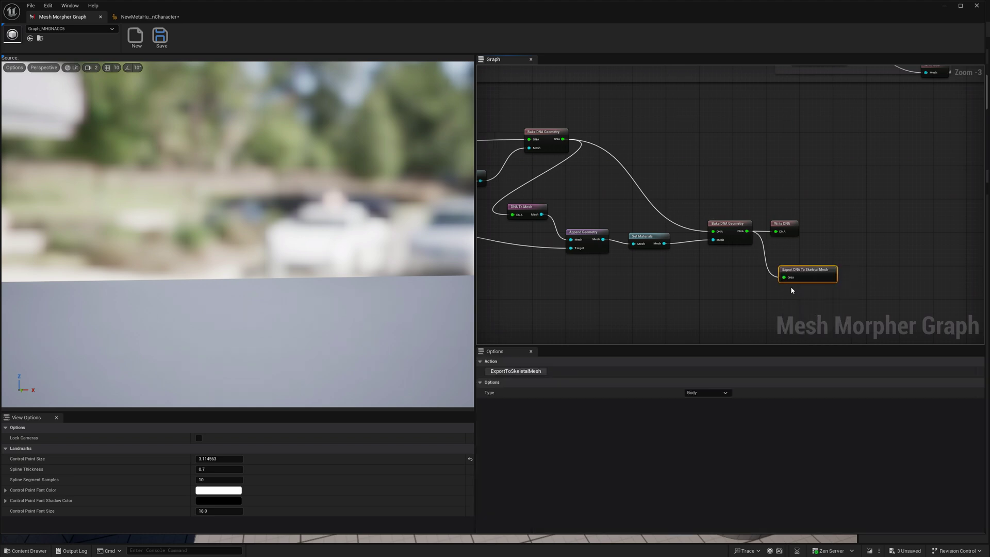
Step: Set the export type to Face and export the DNA to the MetaHumans folder as SM_MetaHuman_Face_Helmet
{"action": "mouse_move", "coordinate": [677, 329]}
{"action": "right_mouse_down"}
{"action": "mouse_move", "coordinate": [797, 289]}
{"action": "mouse_move", "coordinate": [692, 323]}
{"action": "right_mouse_up"}
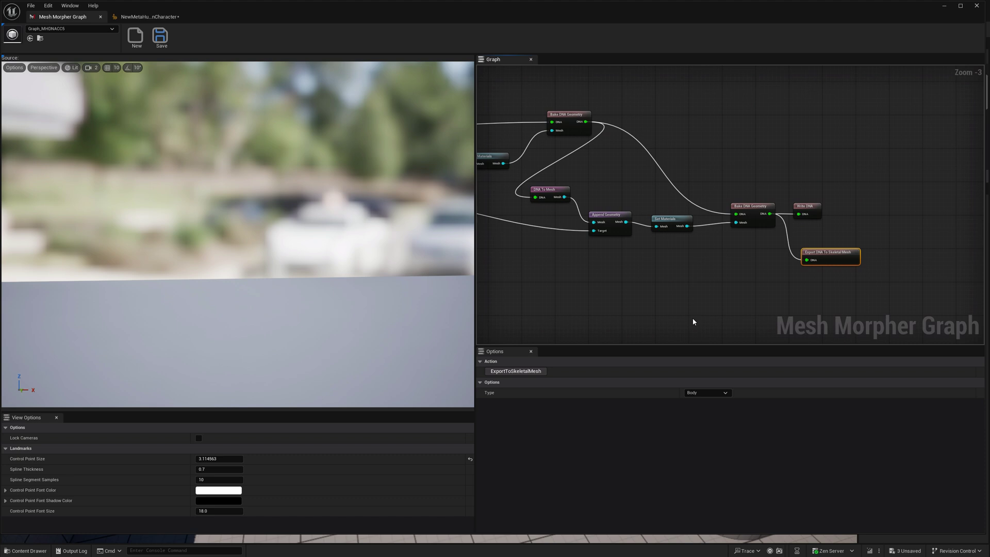
{"action": "left_click", "coordinate": [700, 396]}
{"action": "left_click", "coordinate": [698, 403]}
{"action": "right_click_drag", "start_coordinate": [727, 307], "coordinate": [753, 300]}
{"action": "left_click", "coordinate": [508, 374]}
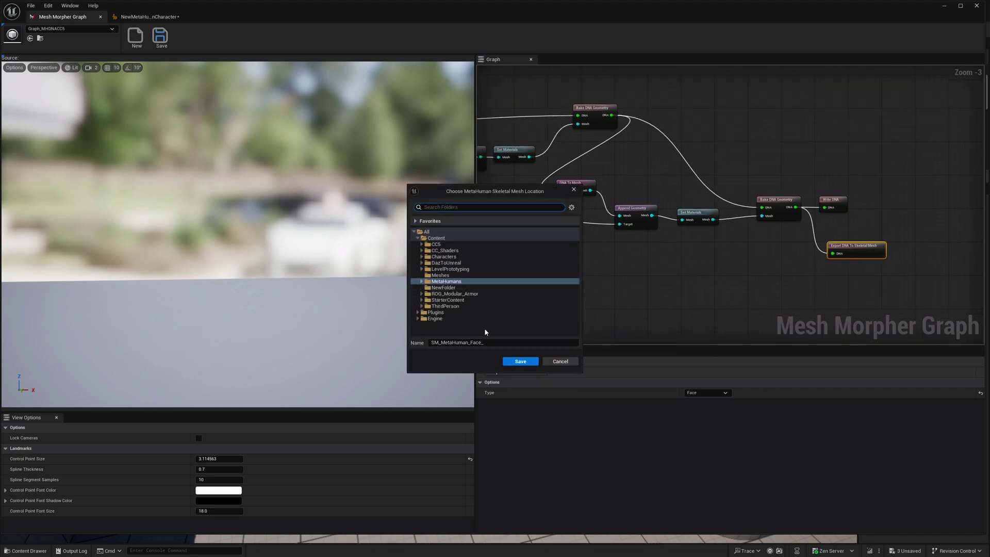
{"action": "left_click", "coordinate": [489, 343]}
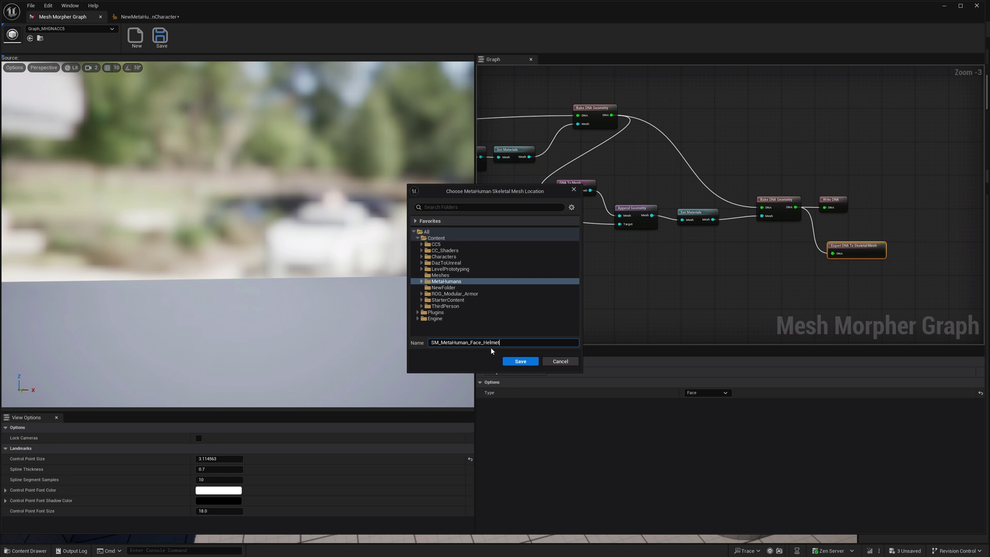
{"action": "left_click", "coordinate": [520, 362]}
Step: Open the exported SM_MetaHuman_Face_Helmet skeletal mesh from the MetaHumans folder
{"action": "left_click", "coordinate": [944, 6]}
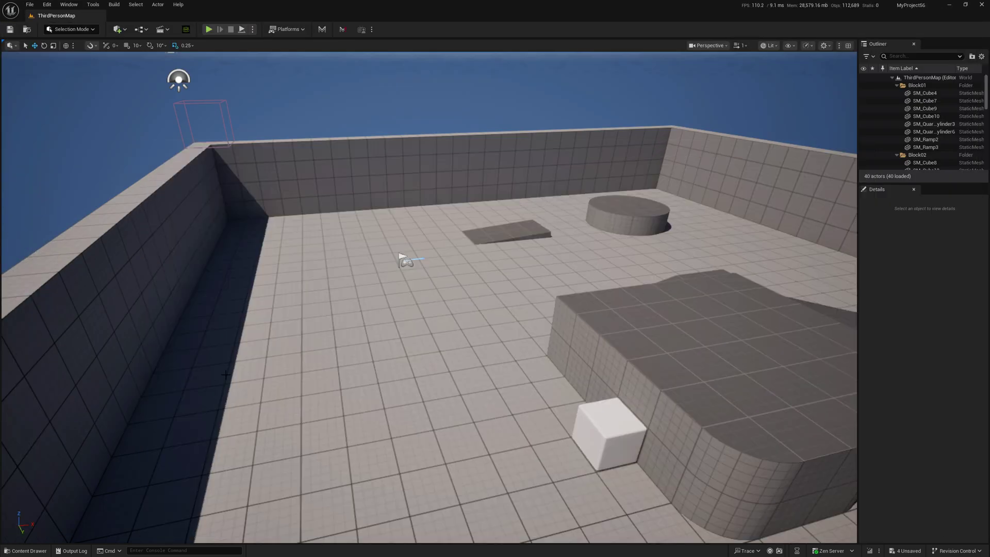
{"action": "left_click", "coordinate": [26, 550]}
{"action": "double_click", "coordinate": [238, 448]}
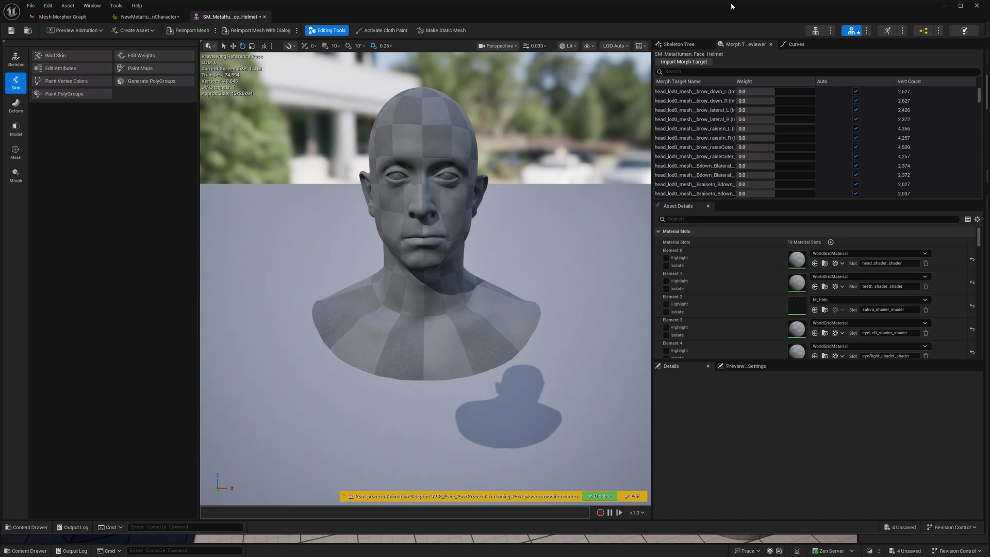
Step: Open the original SKM_NewMetaHumanCharacter_FaceMesh from the NewMetaHumanCharacter folder as the material reference
{"action": "left_click", "coordinate": [944, 6]}
{"action": "left_click", "coordinate": [25, 550]}
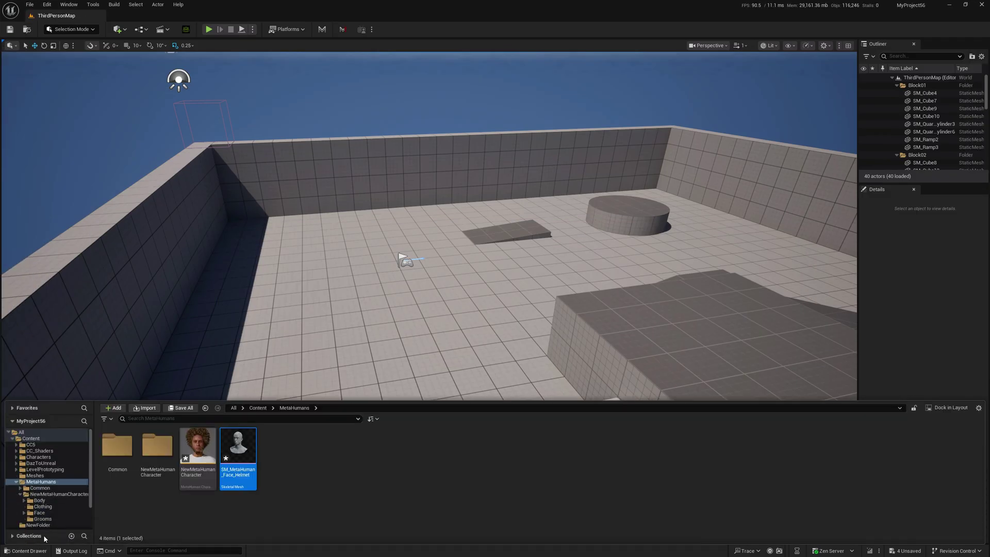
{"action": "left_click", "coordinate": [50, 494]}
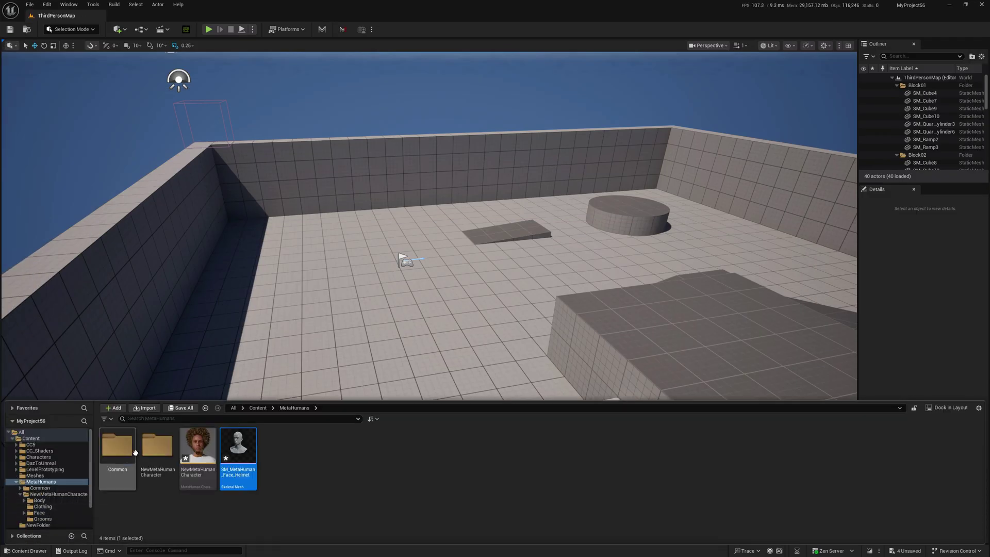
{"action": "double_click", "coordinate": [198, 445]}
{"action": "double_click", "coordinate": [238, 444]}
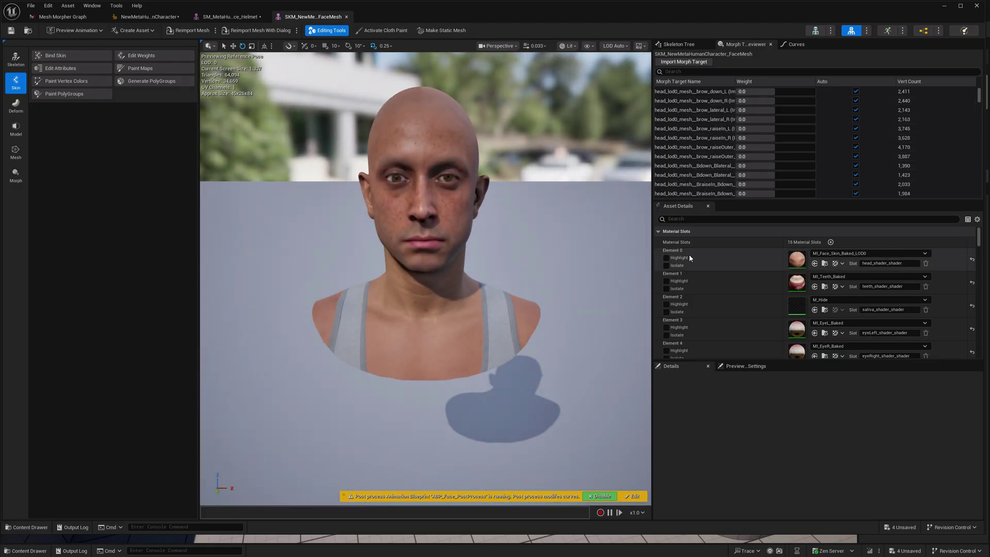
Step: Paste the MI_Face_Skin_Baked_LOD0 material into the helmet mesh's head_shader_shader slot, Element 0
{"action": "left_click", "coordinate": [248, 20]}
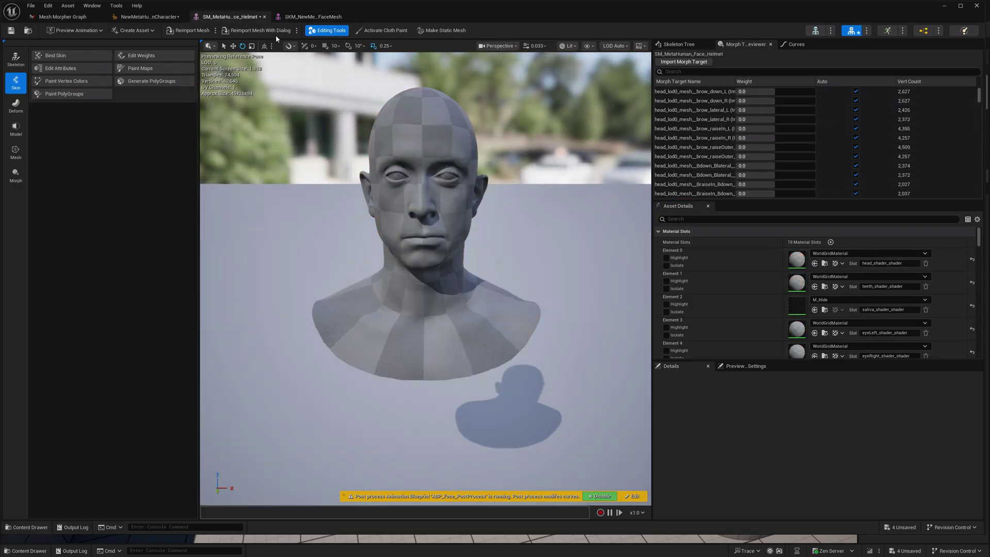
{"action": "right_click", "coordinate": [732, 256]}
{"action": "left_click", "coordinate": [761, 281]}
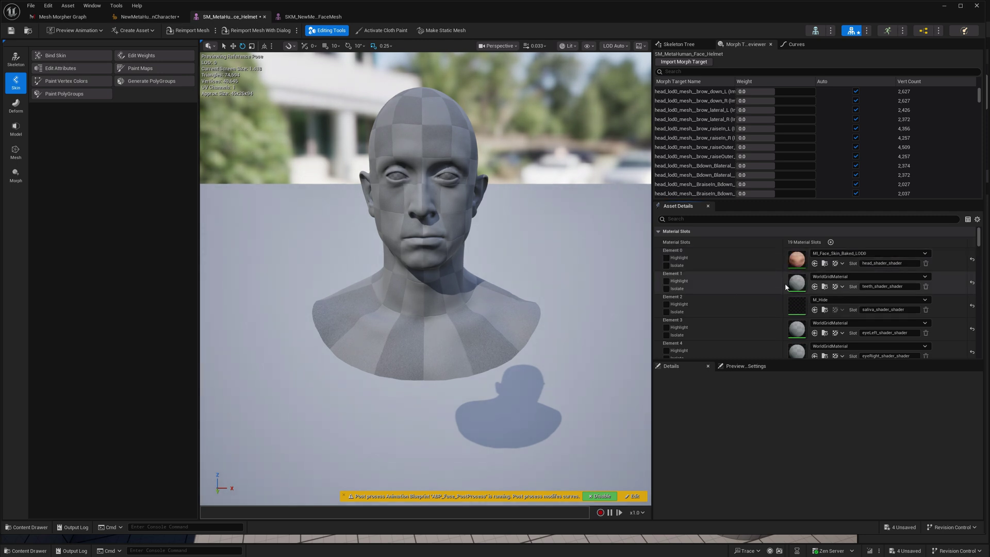
Step: Assign WorldGridMaterial to the helmet mesh's Brows_shader slot, Element 9
{"action": "scroll", "coordinate": [763, 292], "scroll_direction": "down", "scroll_amount": 6}
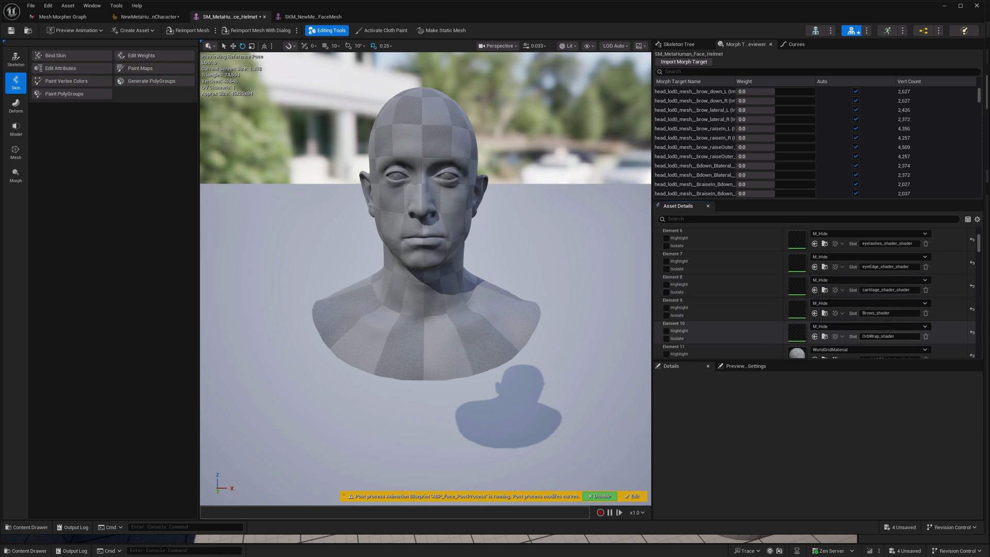
{"action": "scroll", "coordinate": [895, 331], "scroll_direction": "down", "scroll_amount": 1}
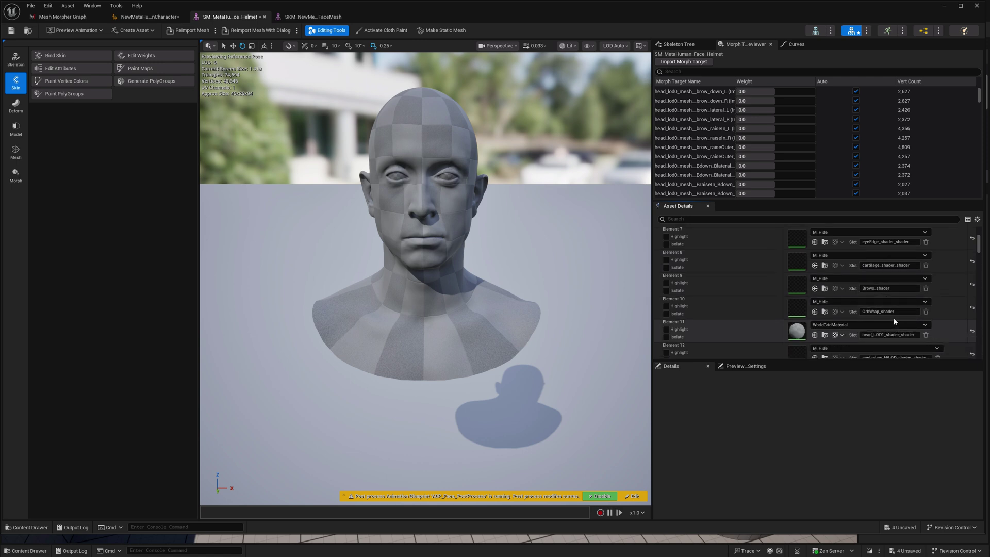
{"action": "left_click", "coordinate": [876, 279]}
{"action": "scroll", "coordinate": [885, 373], "scroll_direction": "down", "scroll_amount": 5}
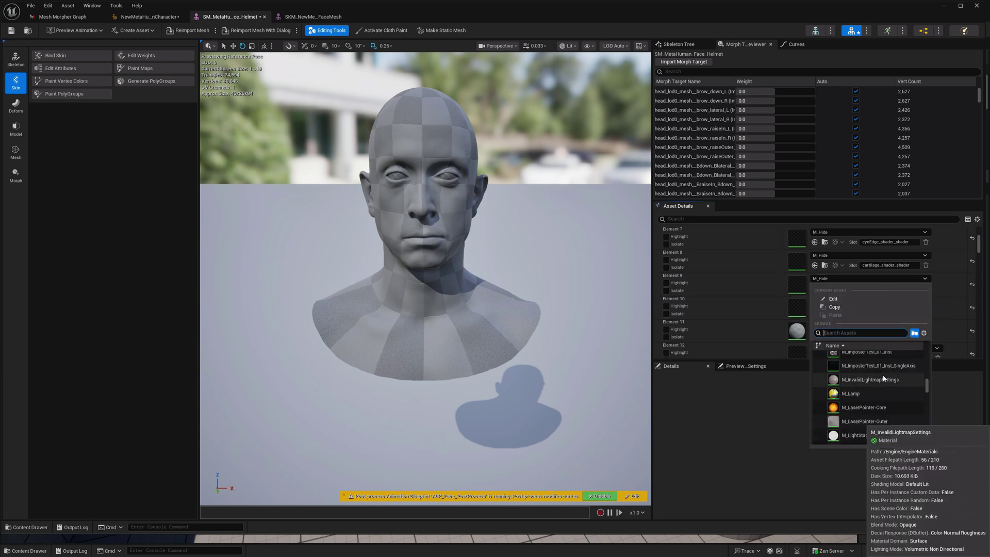
{"action": "scroll", "coordinate": [883, 391], "scroll_direction": "down", "scroll_amount": 10}
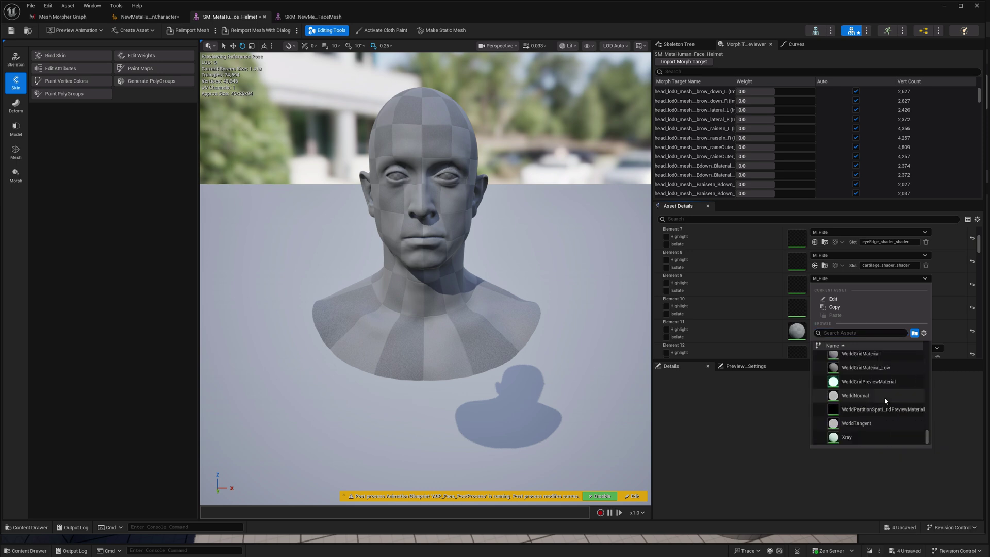
{"action": "left_click", "coordinate": [878, 394]}
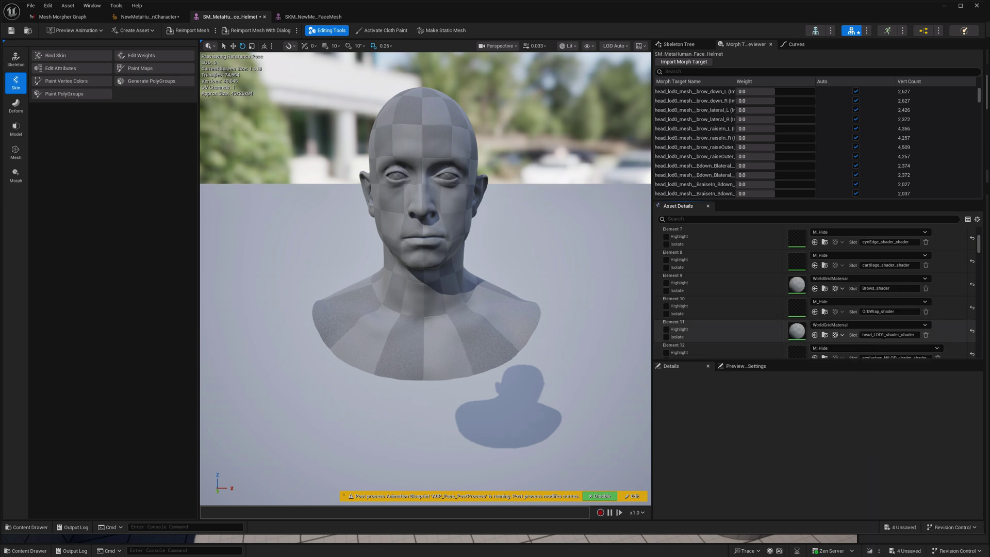
Step: Search the materials for "worldgridm" and assign WorldGridMaterial to the OrbWrap_shader slot, Element 10
{"action": "left_click", "coordinate": [890, 302]}
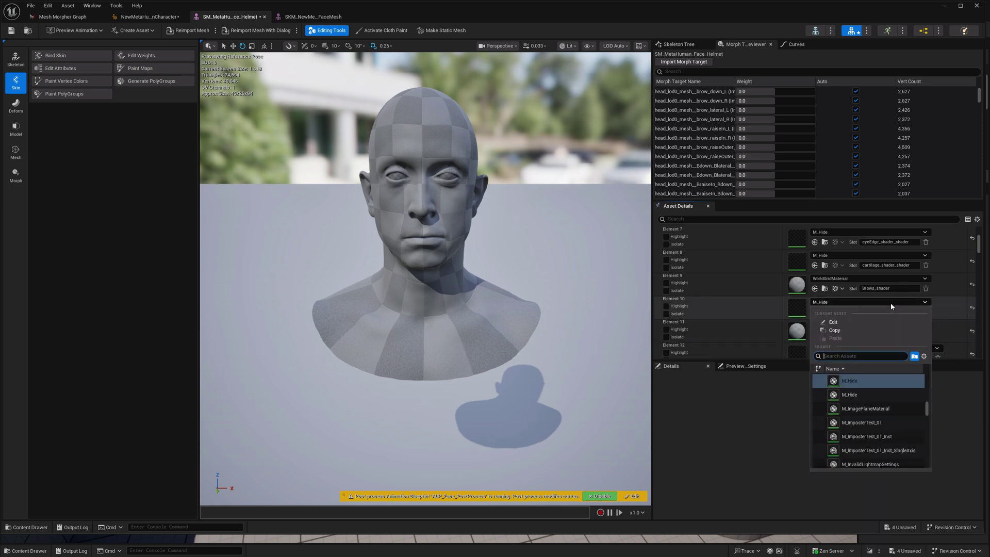
{"action": "type", "text": "world"}
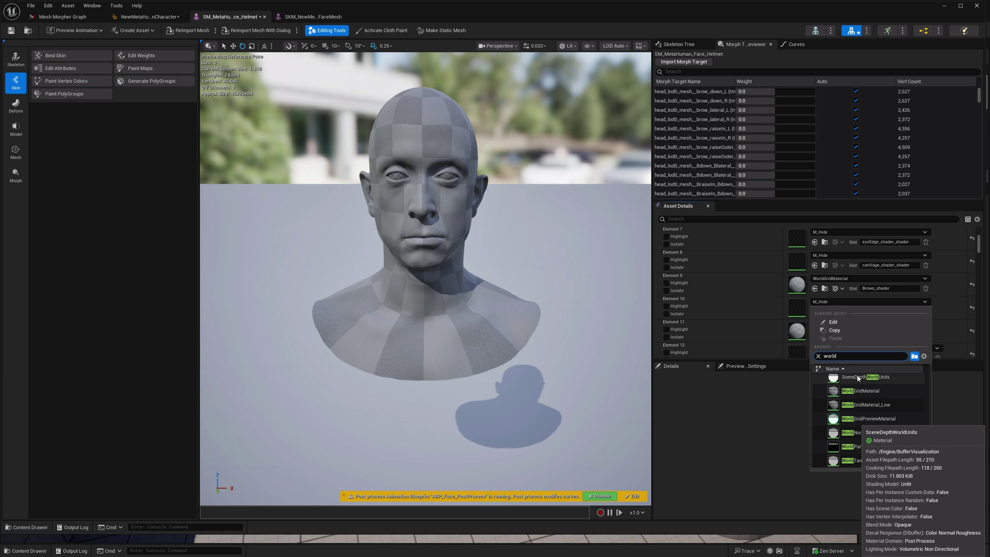
{"action": "type", "text": "gridm"}
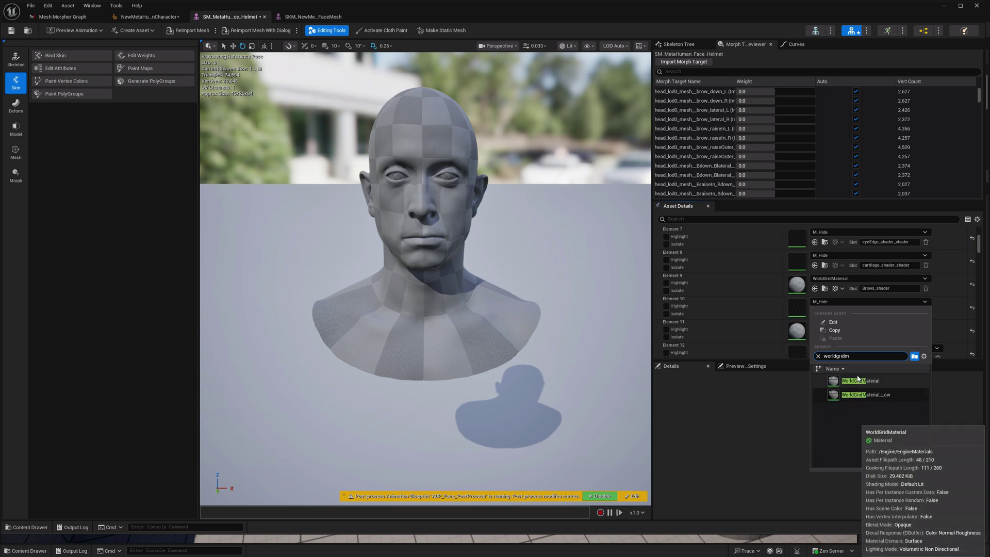
{"action": "left_click", "coordinate": [859, 380]}
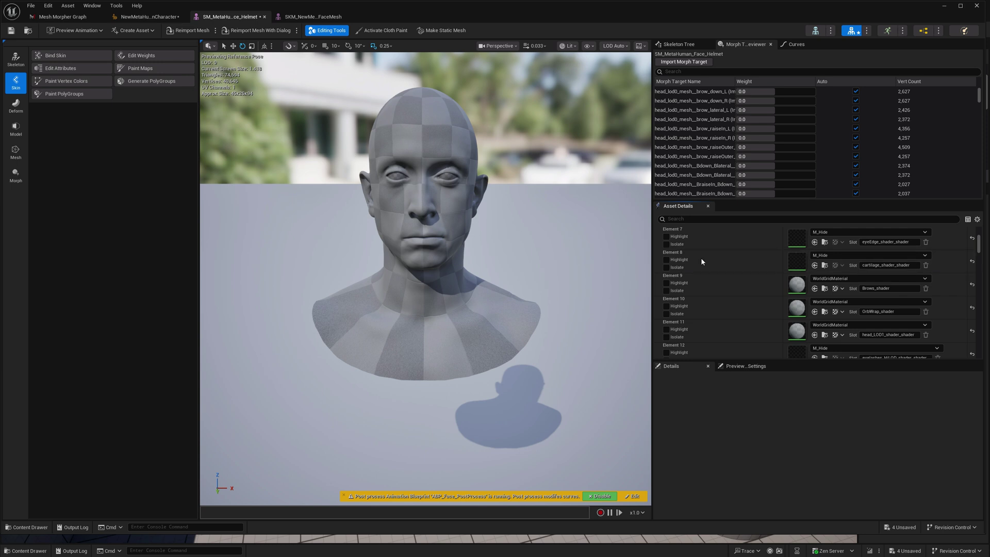
Step: Compare the helmet mesh's remaining material slots, Elements 8 to 18, with the original SKM_NewMetaHumanCharacter_FaceMesh
{"action": "scroll", "coordinate": [942, 260], "scroll_direction": "down", "scroll_amount": 8}
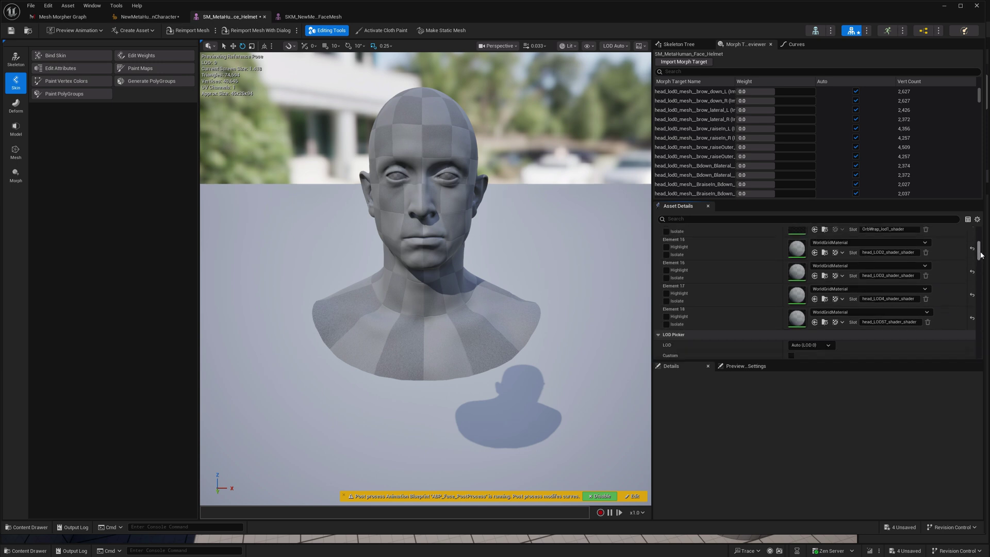
{"action": "scroll", "coordinate": [909, 289], "scroll_direction": "up", "scroll_amount": 2}
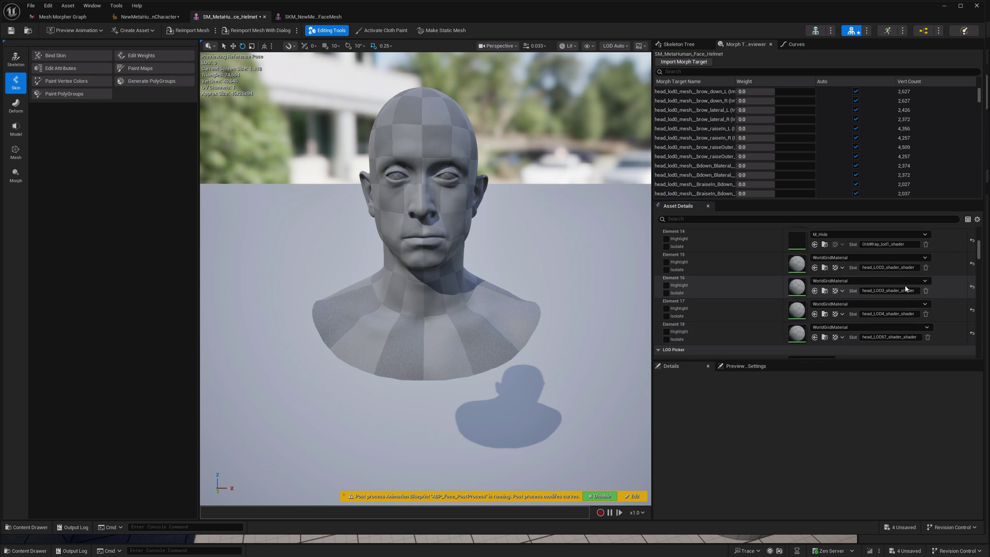
{"action": "scroll", "coordinate": [861, 278], "scroll_direction": "up", "scroll_amount": 5}
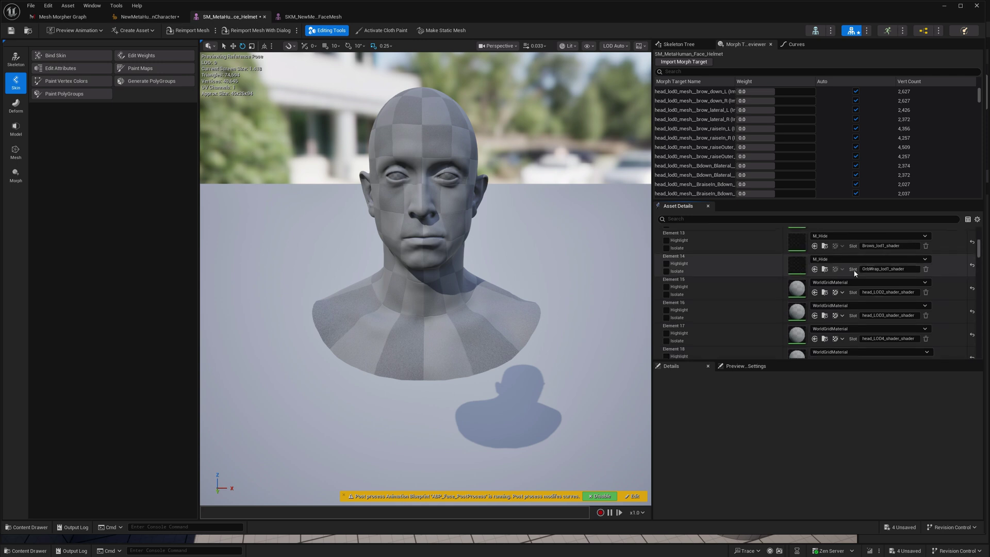
{"action": "scroll", "coordinate": [762, 262], "scroll_direction": "up", "scroll_amount": 2}
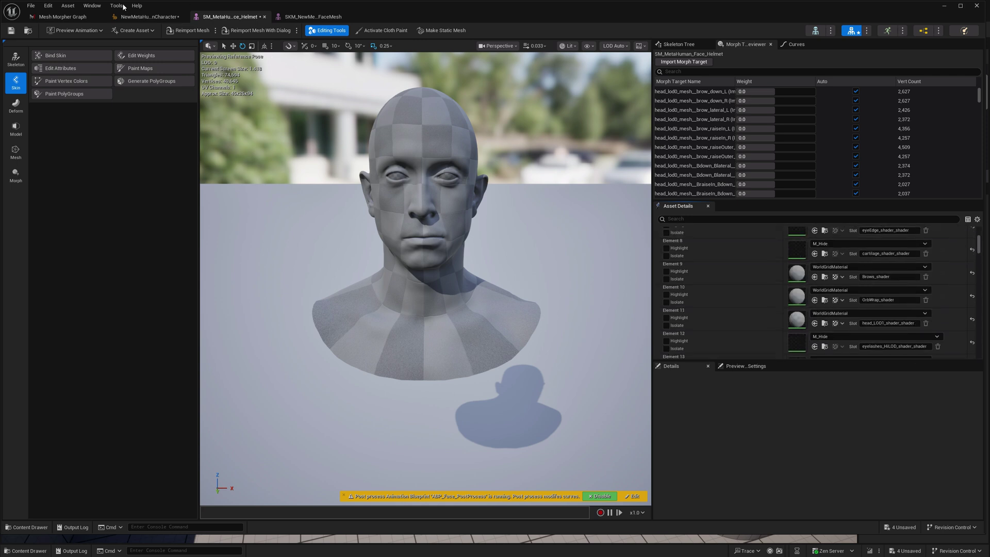
{"action": "left_click", "coordinate": [316, 17]}
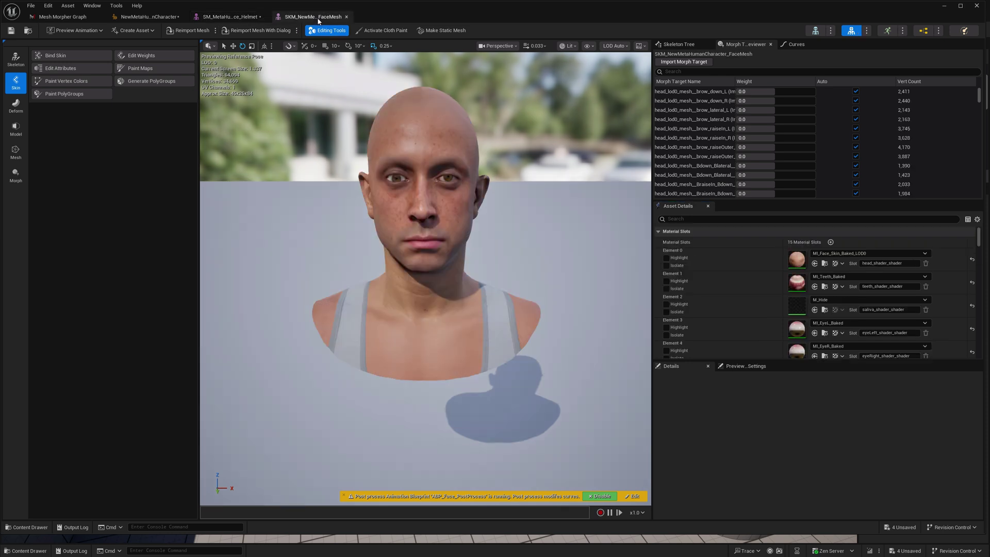
{"action": "left_click", "coordinate": [245, 16]}
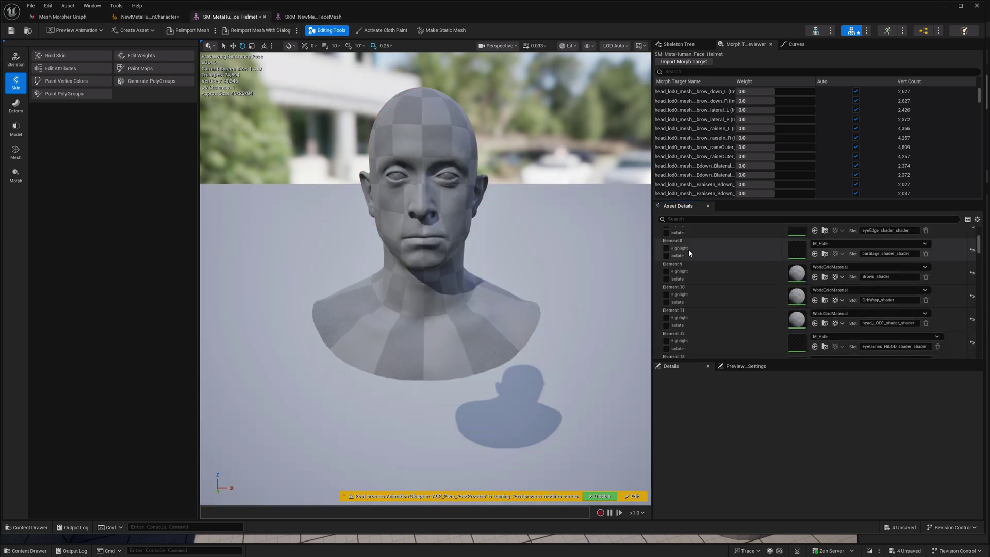
Step: Close the SM_MetaHuman_Face_Helmet mesh editor and reopen the asset from the project content to refresh its preview
{"action": "left_click", "coordinate": [264, 17]}
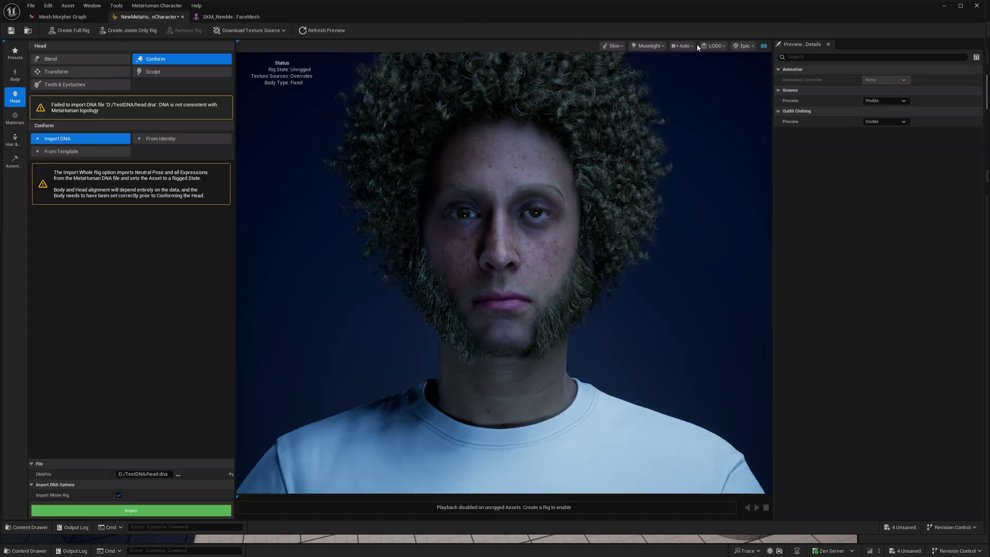
{"action": "left_click", "coordinate": [943, 6]}
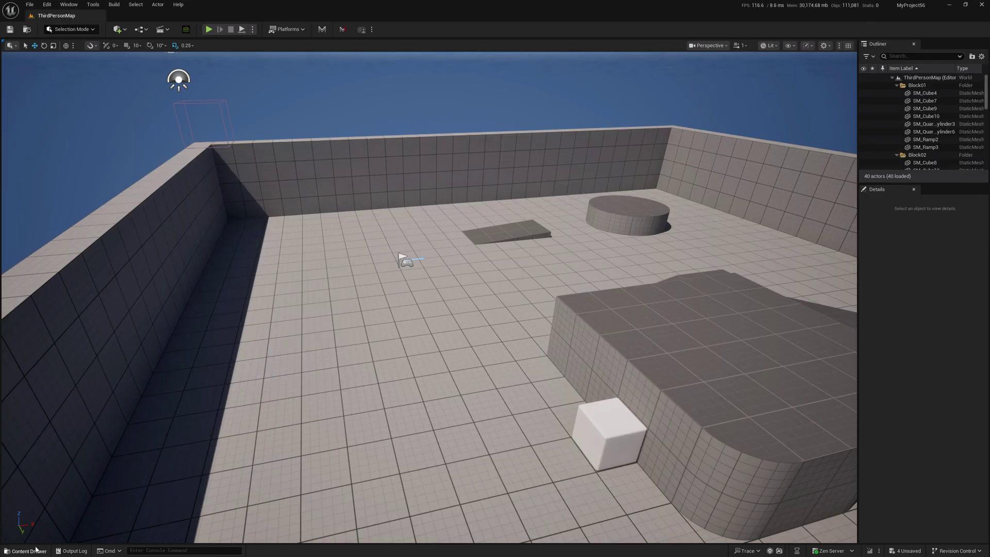
{"action": "left_click", "coordinate": [35, 549]}
{"action": "double_click", "coordinate": [238, 453]}
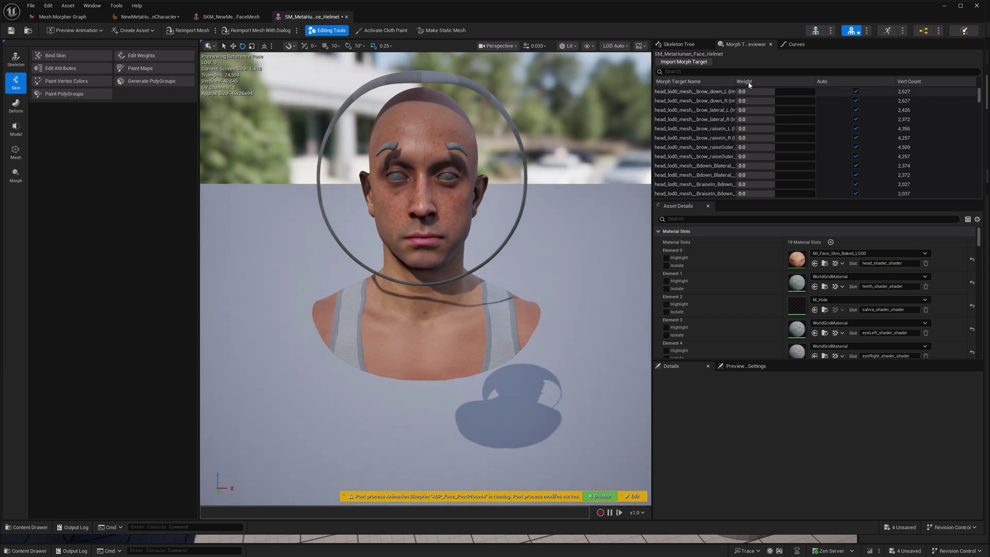
Step: Set the helmet mesh's preview controller to Use Specific Animation with AS_MetaHuman_ARKit_Mapping and scrub through the animation
{"action": "left_click", "coordinate": [745, 365]}
{"action": "left_click", "coordinate": [808, 403]}
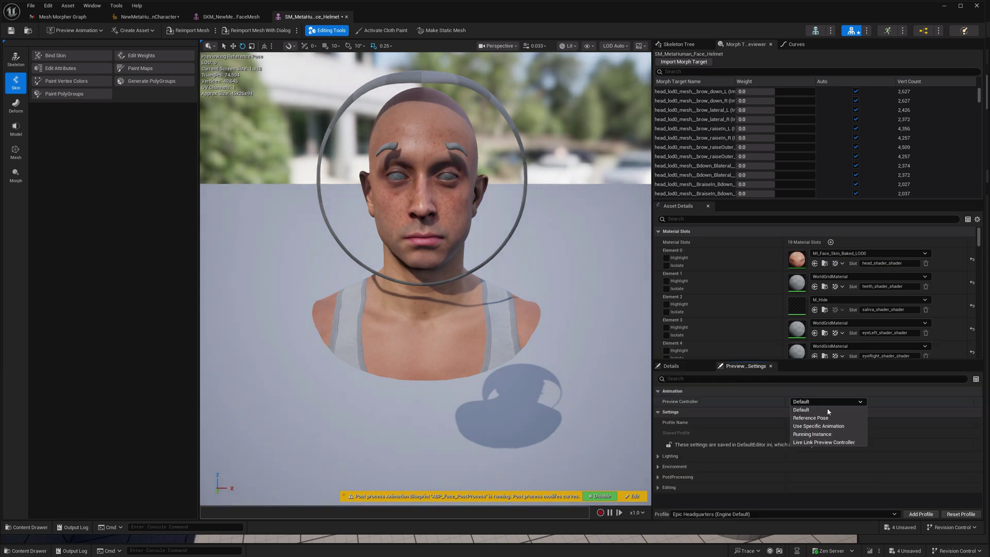
{"action": "left_click", "coordinate": [825, 423]}
{"action": "left_click", "coordinate": [835, 411]}
{"action": "type", "text": "a"}
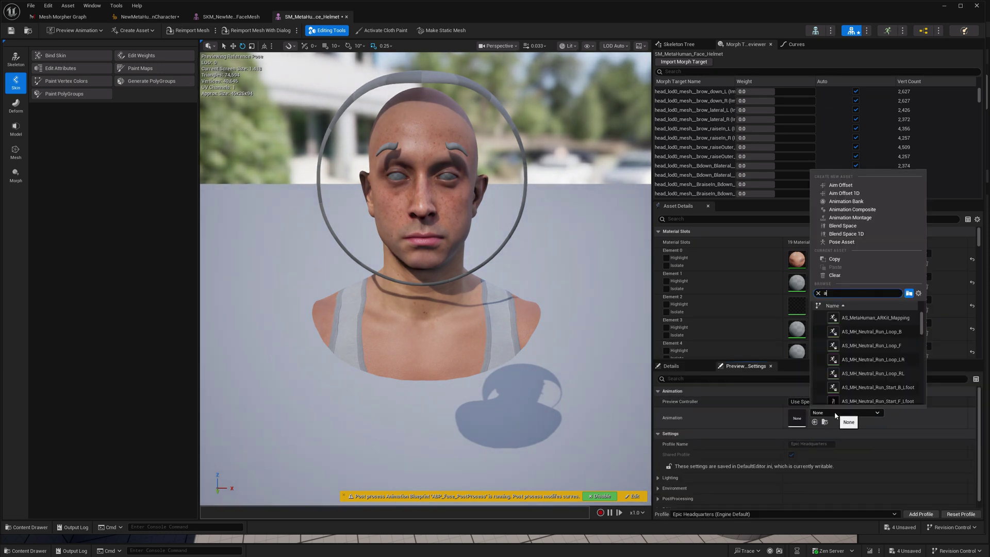
{"action": "type", "text": "rk"}
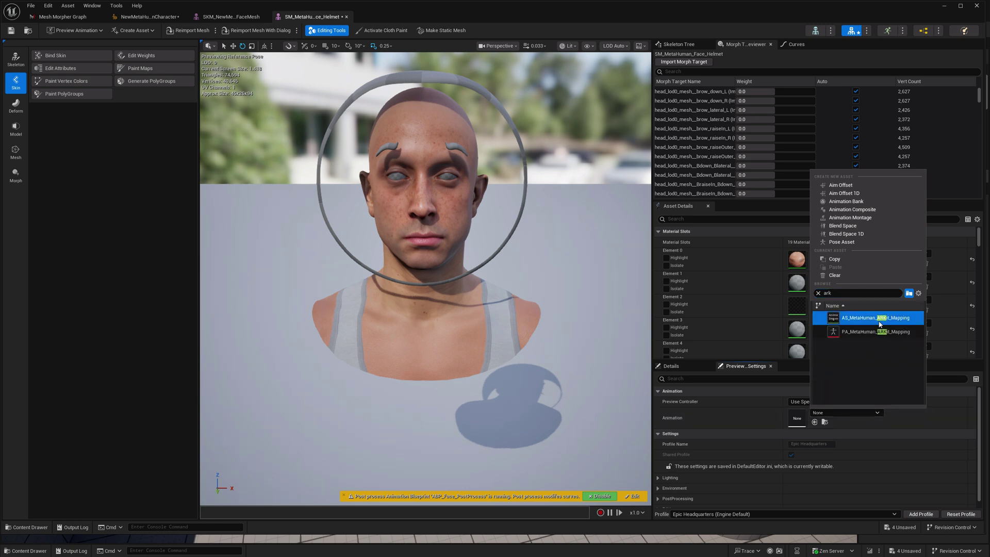
{"action": "left_click", "coordinate": [876, 318]}
{"action": "left_click_drag", "start_coordinate": [361, 513], "coordinate": [437, 512]}
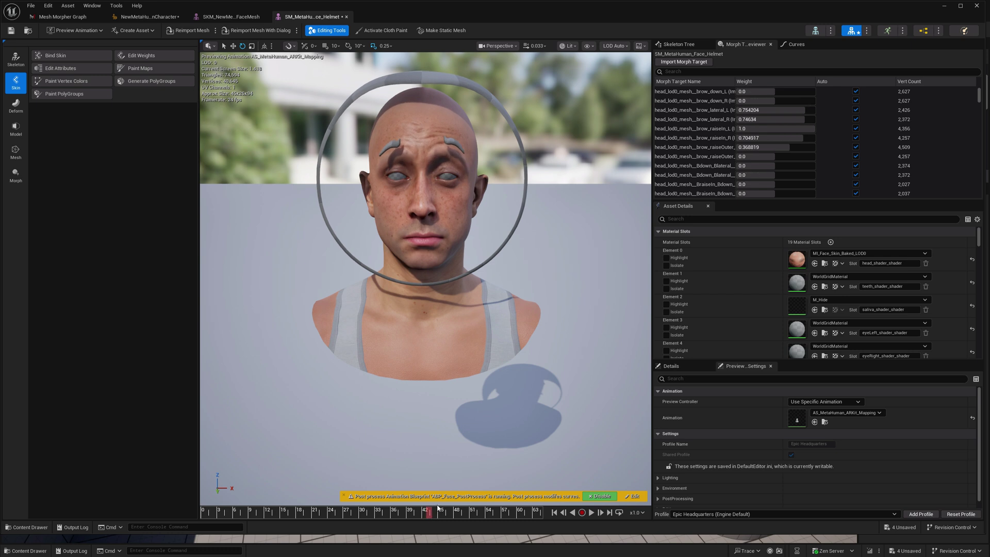
{"action": "left_click_drag", "start_coordinate": [430, 515], "coordinate": [289, 513]}
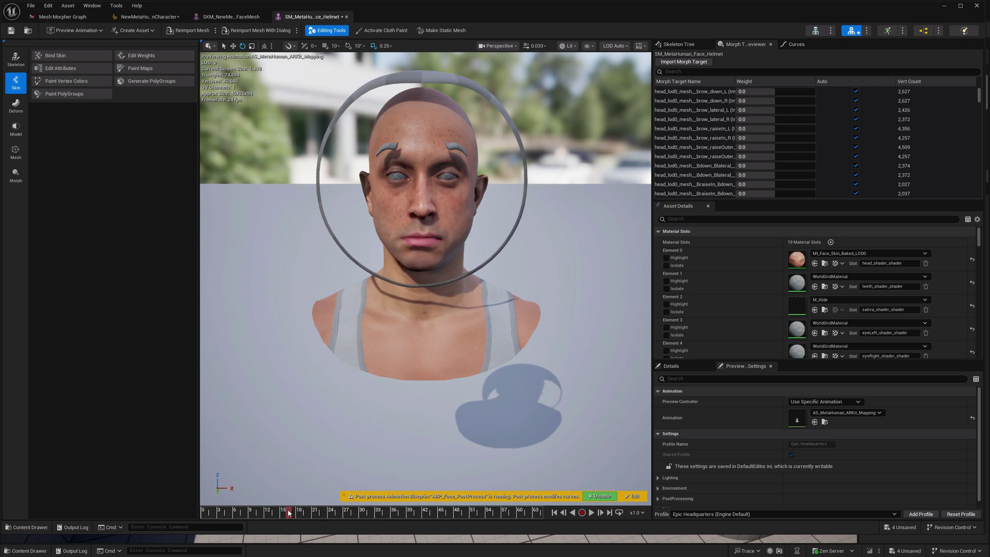
Step: Review the Mesh Morpher Graph's node chain from Sculpt Mesh through the Append Geometry and Bake DNA Geometry nodes to the skeletal mesh export
{"action": "left_click", "coordinate": [62, 16]}
{"action": "right_click_drag", "start_coordinate": [524, 264], "coordinate": [597, 246]}
{"action": "scroll", "coordinate": [683, 224], "scroll_direction": "down", "scroll_amount": 4}
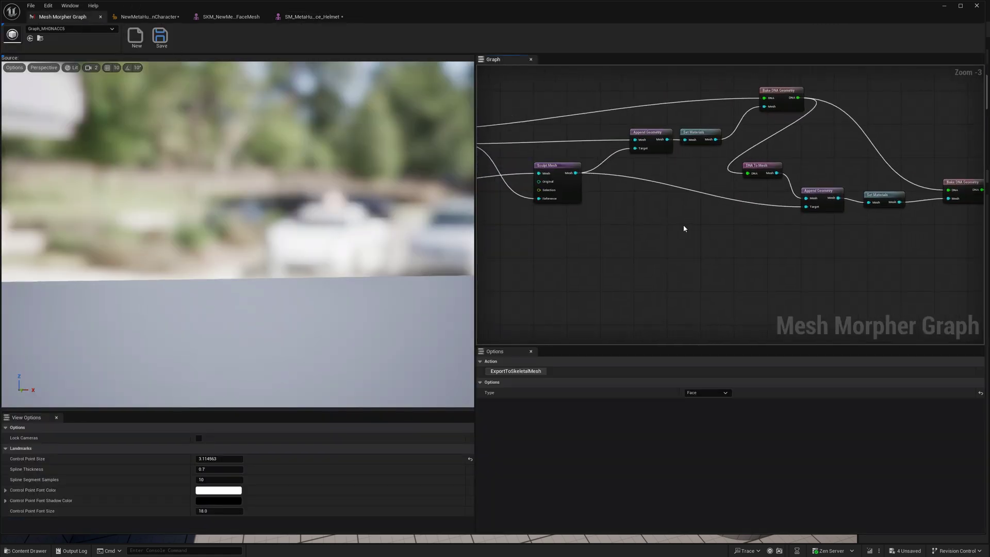
{"action": "scroll", "coordinate": [680, 202], "scroll_direction": "up", "scroll_amount": 3}
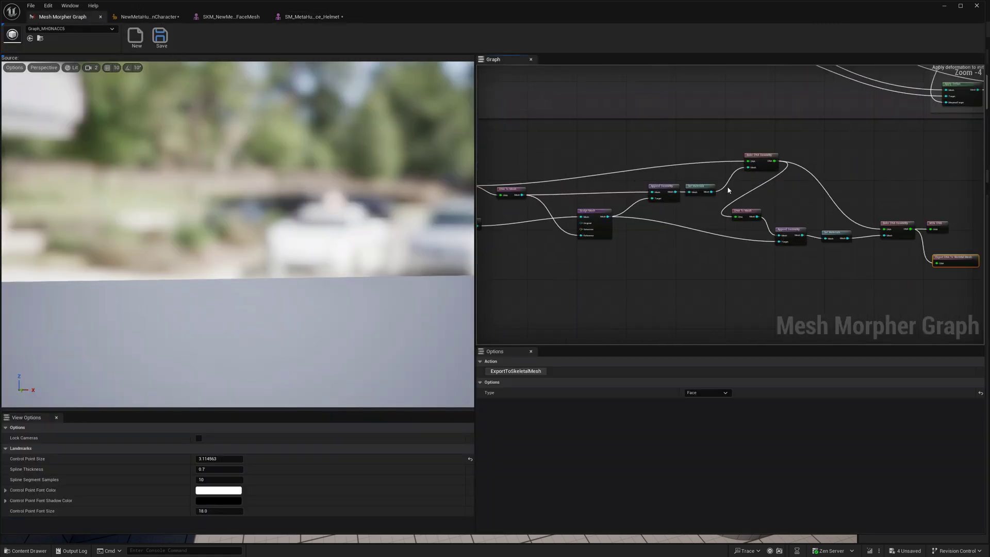
{"action": "right_click_drag", "start_coordinate": [678, 206], "coordinate": [622, 227]}
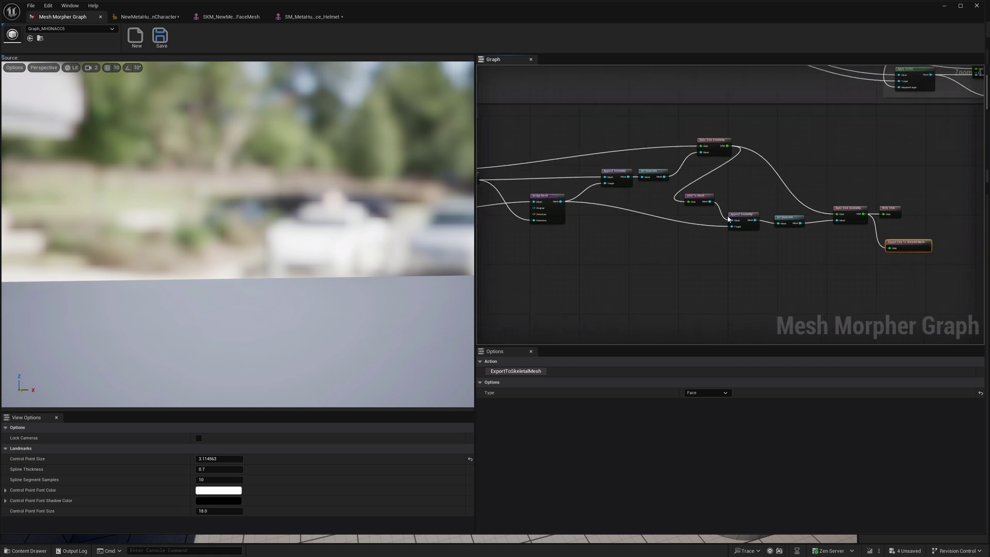
{"action": "right_click_drag", "start_coordinate": [729, 219], "coordinate": [644, 236]}
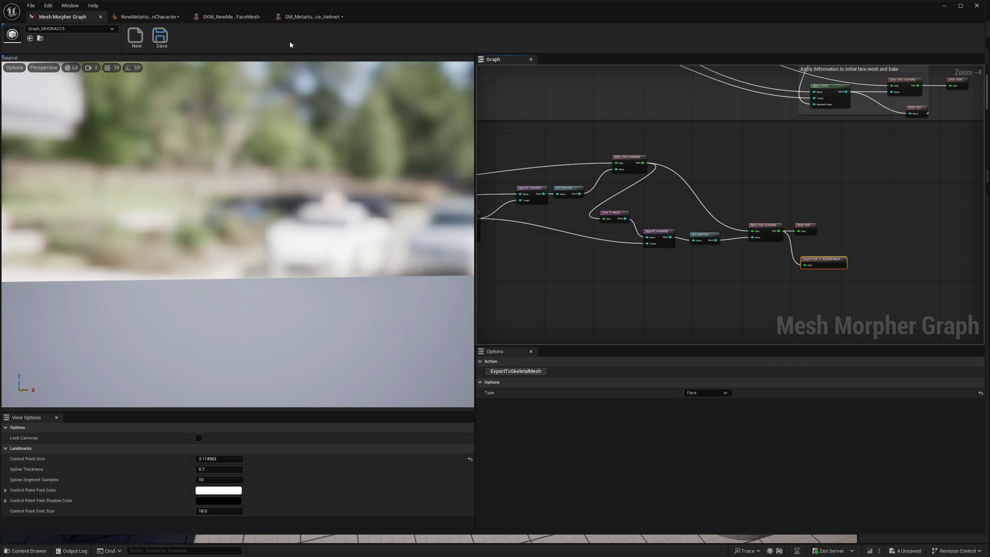
{"action": "left_click", "coordinate": [311, 16]}
{"action": "left_click", "coordinate": [85, 20]}
Step: Test a weight of about -0.33 on the helmet mesh's head_lod0_mesh__brow_down_L morph target and restore its Auto weighting
{"action": "left_click", "coordinate": [316, 18]}
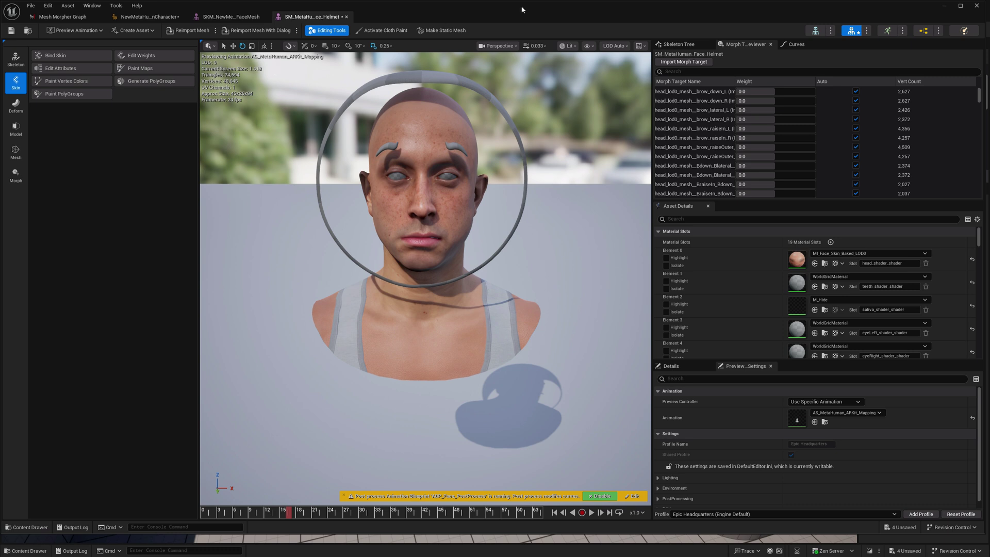
{"action": "left_click_drag", "start_coordinate": [762, 91], "coordinate": [761, 96]}
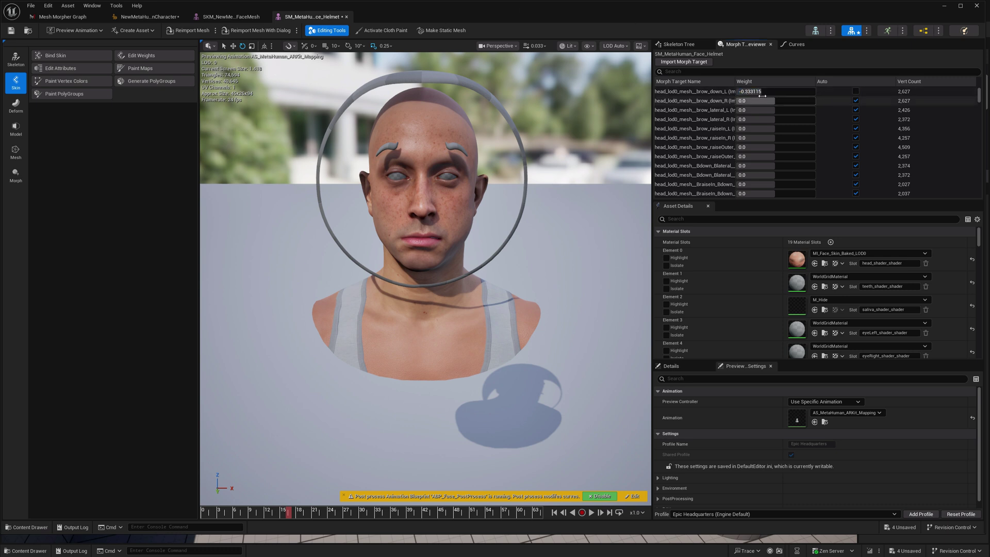
{"action": "left_click", "coordinate": [860, 93]}
{"action": "left_click", "coordinate": [856, 92]}
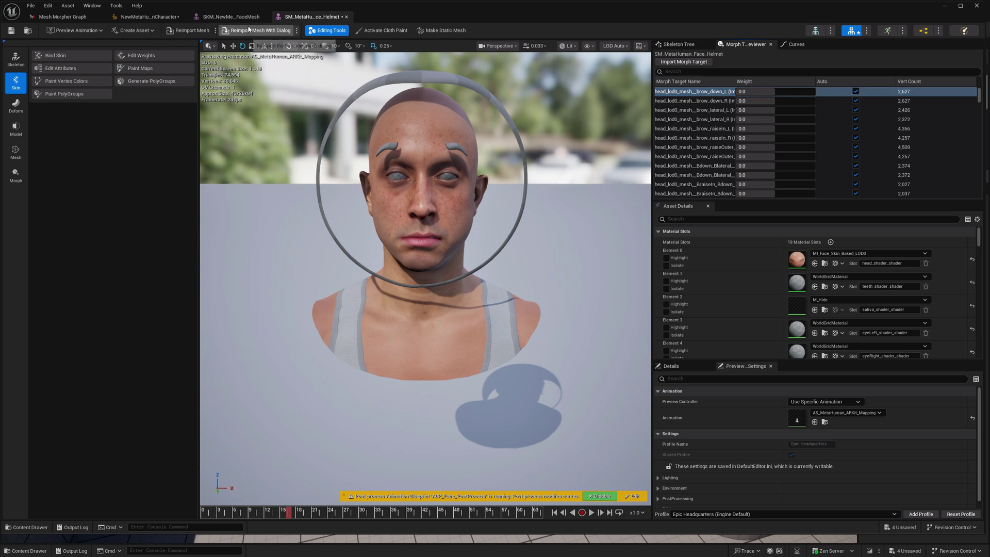